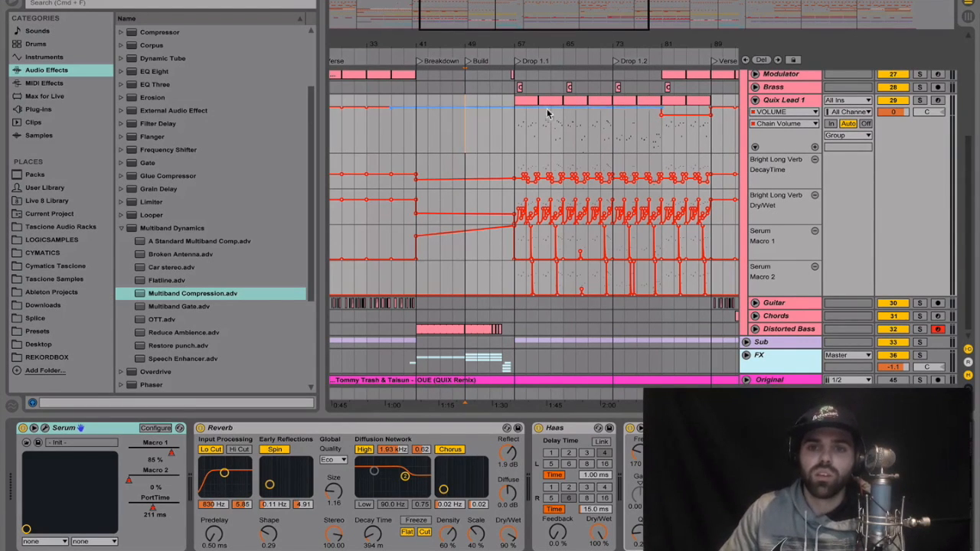
- Solo the Original reference track, play it from the Build section into the drop, and turn the solo off
{"action": "left_click", "coordinate": [920, 380]}
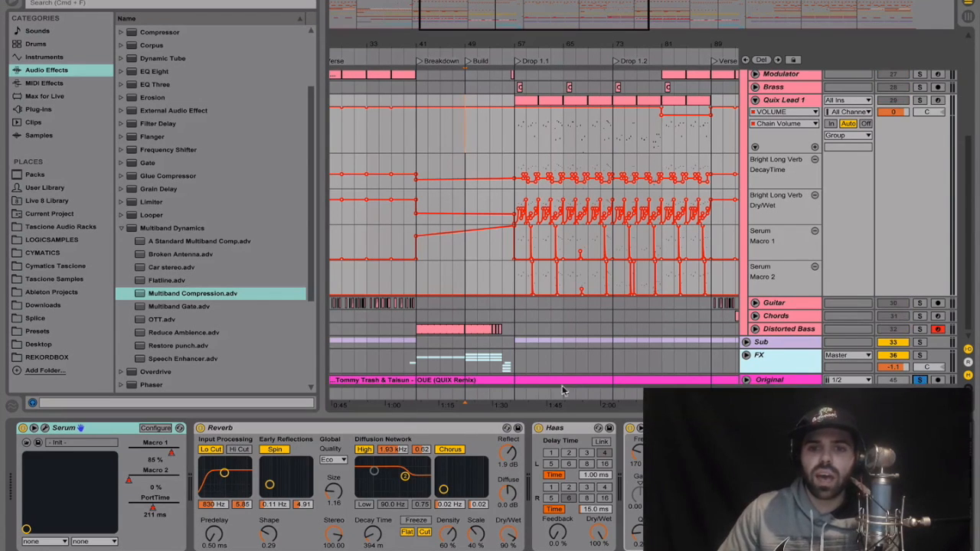
{"action": "left_click", "coordinate": [465, 368]}
{"action": "left_click", "coordinate": [489, 363]}
{"action": "key", "text": "space"}
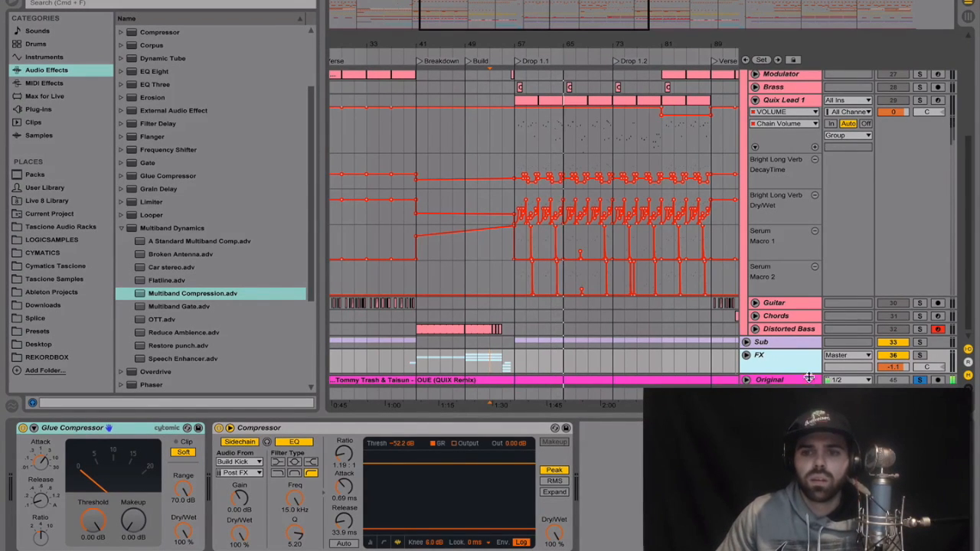
{"action": "left_click", "coordinate": [919, 380]}
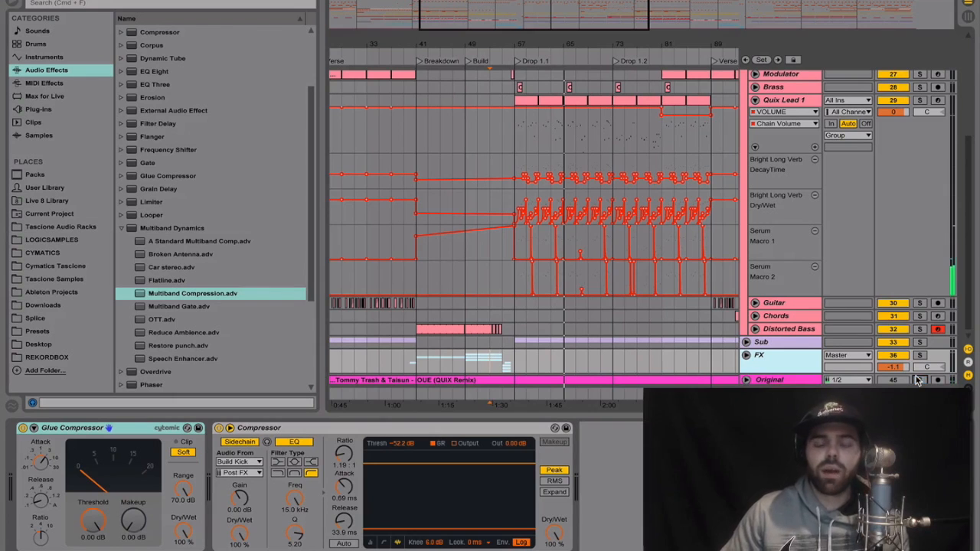
- Examine the Quix Lead 1 track's device chain from Serum to Glue Compressor and its automation lanes around the drop
{"action": "left_click", "coordinate": [489, 134]}
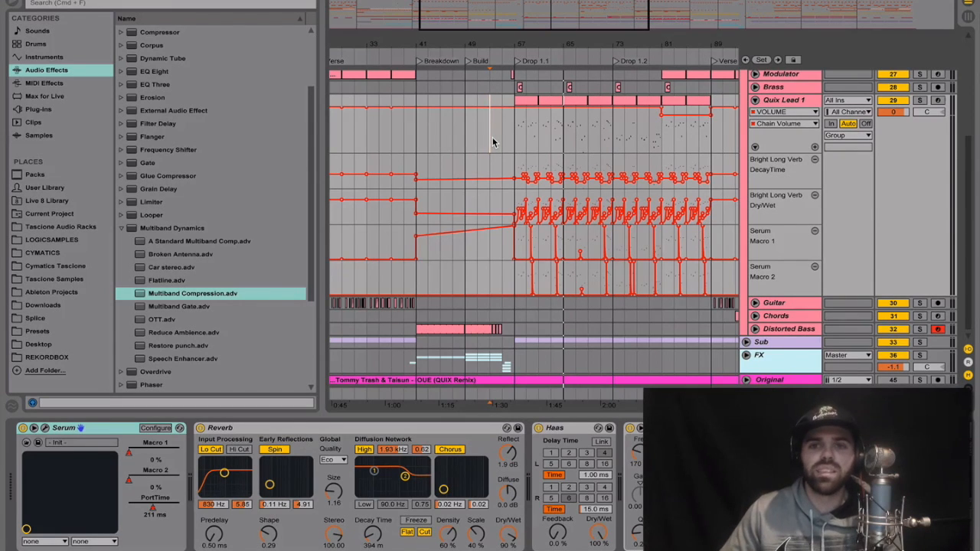
{"action": "left_click", "coordinate": [792, 103]}
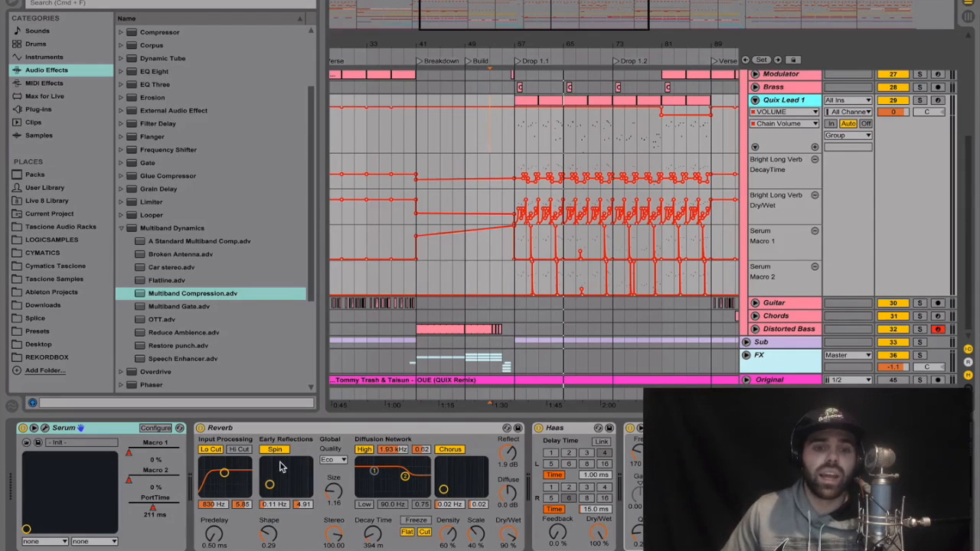
{"action": "scroll", "coordinate": [279, 469], "scroll_direction": "right", "scroll_amount": 6}
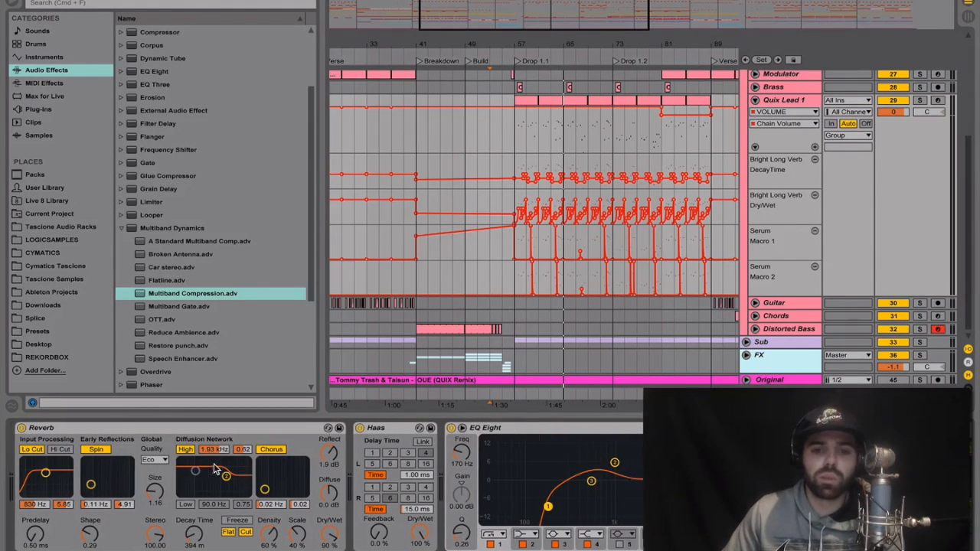
{"action": "scroll", "coordinate": [284, 471], "scroll_direction": "right", "scroll_amount": 8}
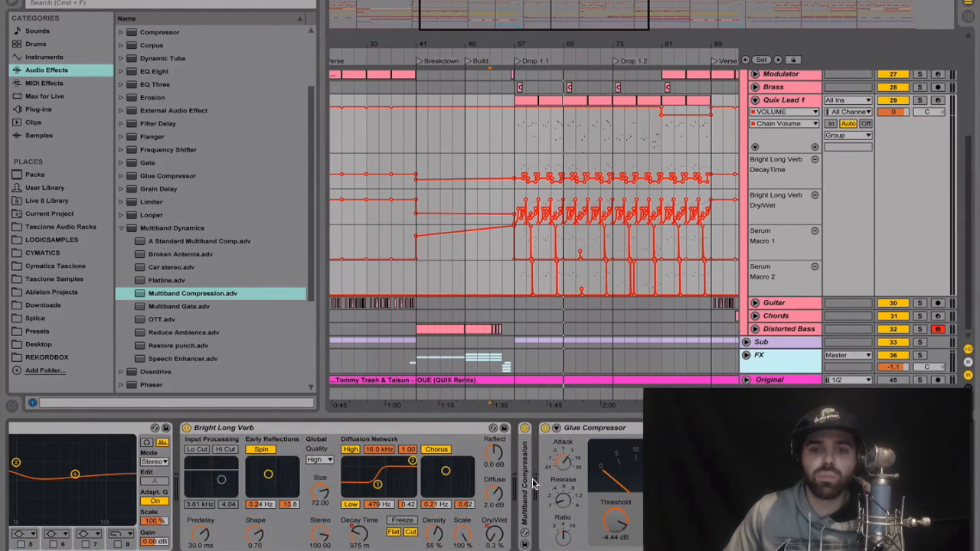
{"action": "scroll", "coordinate": [536, 481], "scroll_direction": "left", "scroll_amount": 10}
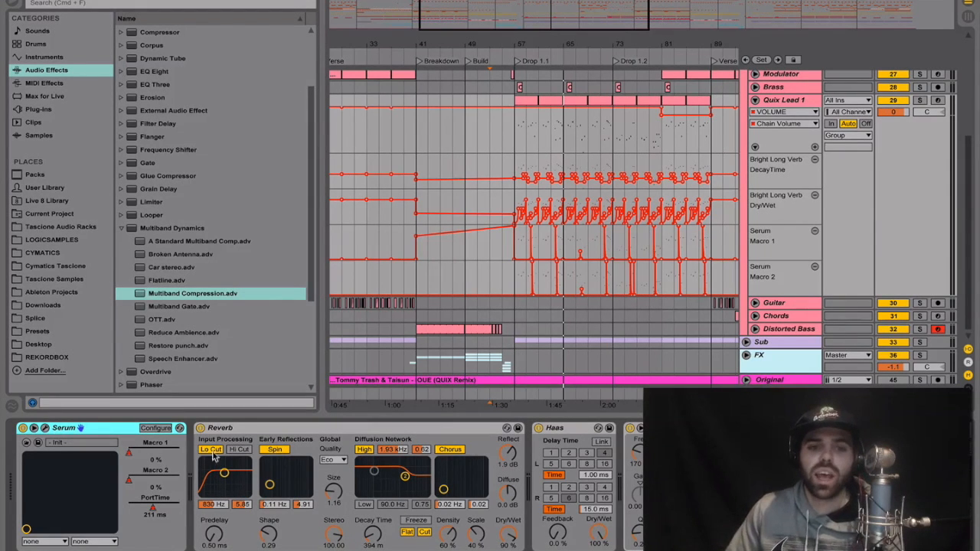
{"action": "scroll", "coordinate": [255, 457], "scroll_direction": "right", "scroll_amount": 10}
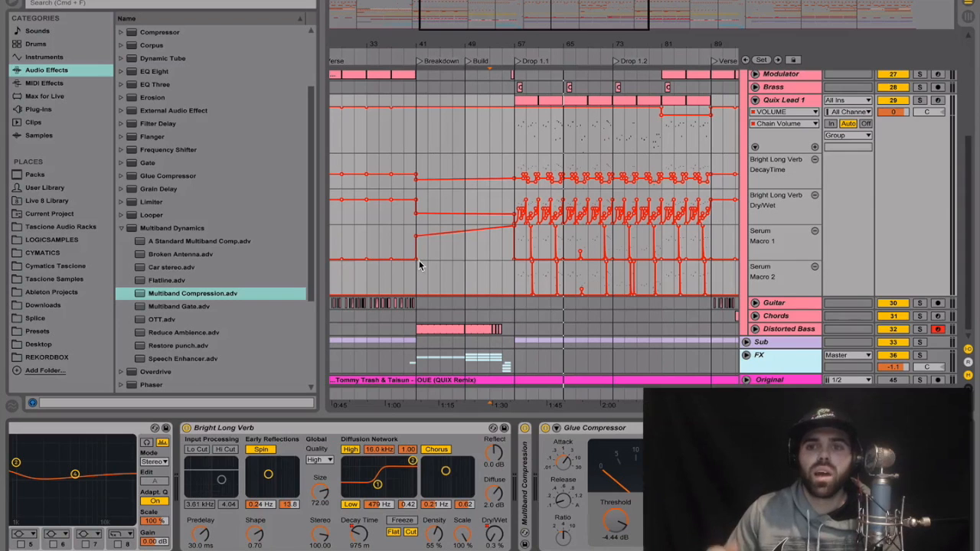
{"action": "mouse_move", "coordinate": [517, 131]}
{"action": "left_mouse_down"}
{"action": "mouse_move", "coordinate": [714, 137]}
{"action": "mouse_move", "coordinate": [508, 139]}
{"action": "left_mouse_up"}
{"action": "left_click", "coordinate": [714, 137]}
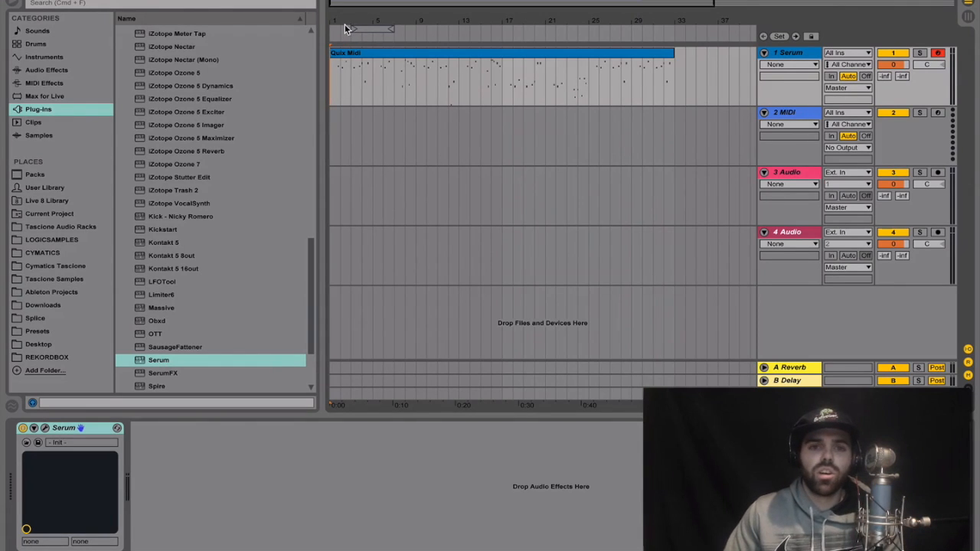
- Audition the Quix Midi clip with the initial Serum patch, and open Serum's editor window
{"action": "key", "text": "space"}
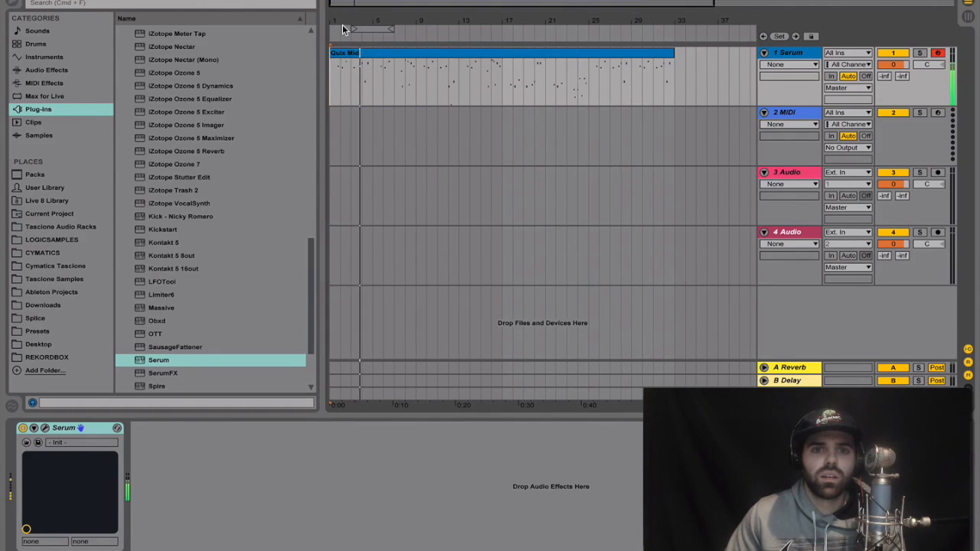
{"action": "key", "text": "space"}
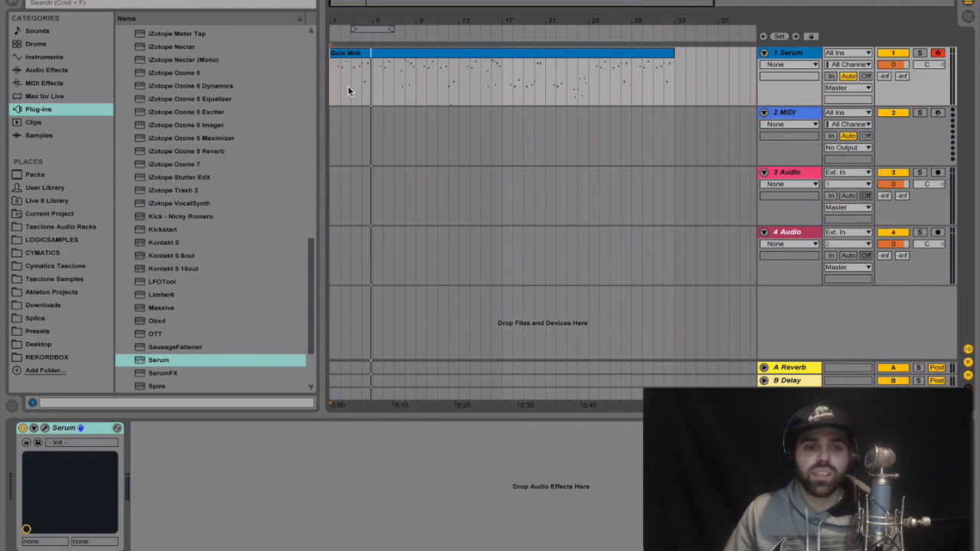
{"action": "left_click", "coordinate": [72, 427]}
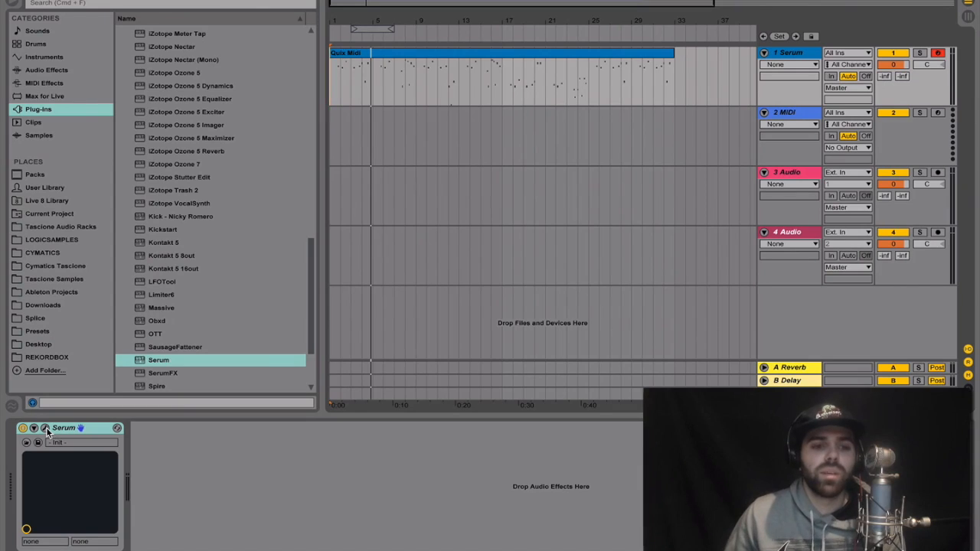
{"action": "left_click", "coordinate": [45, 429]}
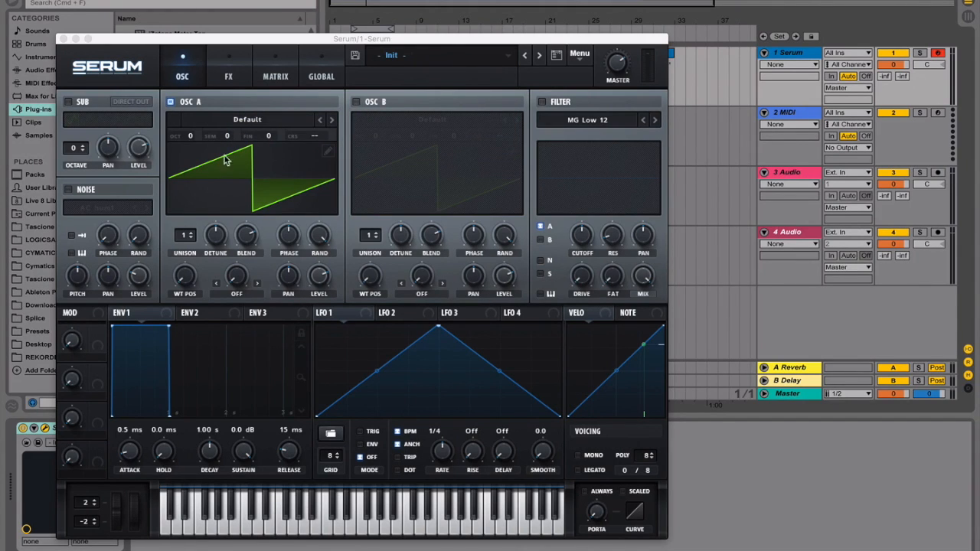
- Enable oscillator B and load the Analog_BD_Sin wavetable into it
{"action": "left_click", "coordinate": [356, 101]}
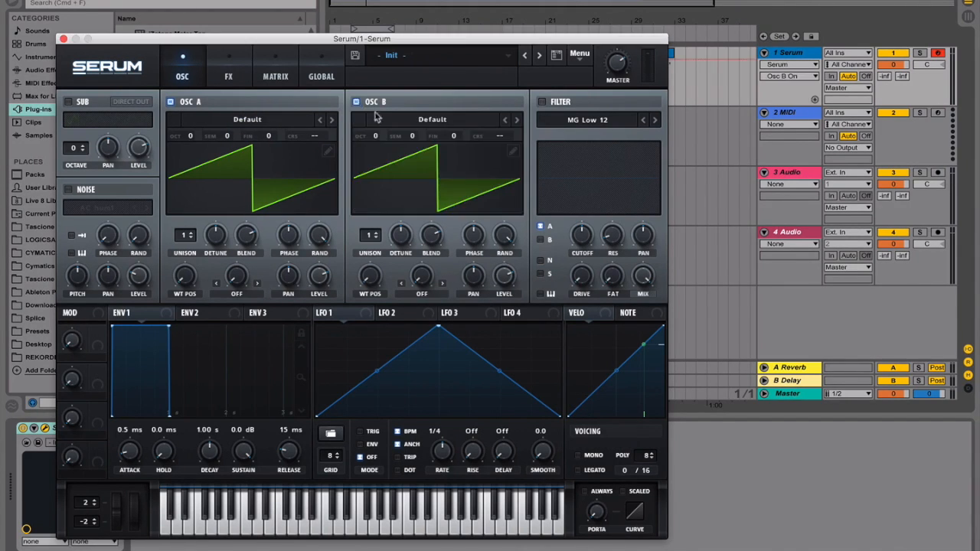
{"action": "left_click", "coordinate": [394, 120]}
{"action": "mouse_move", "coordinate": [408, 147]}
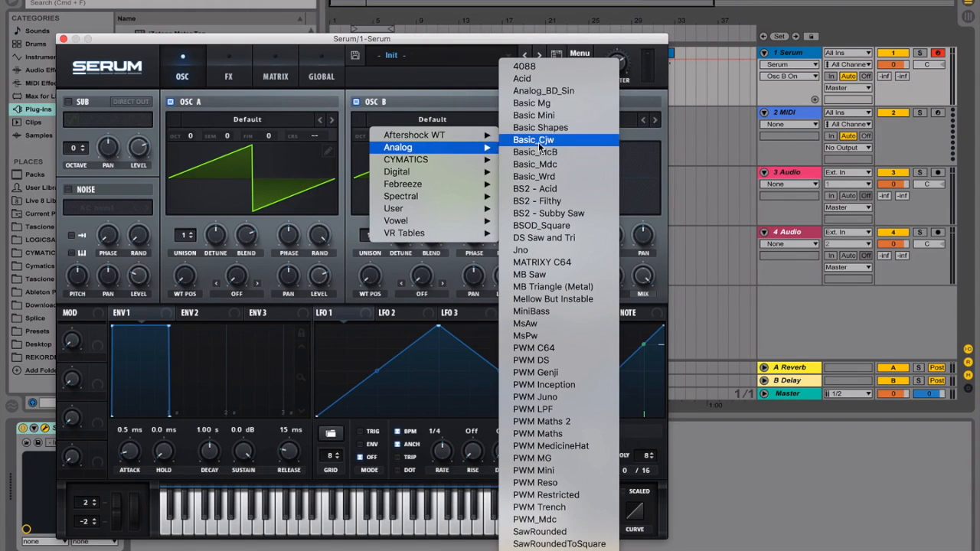
{"action": "left_click", "coordinate": [541, 90]}
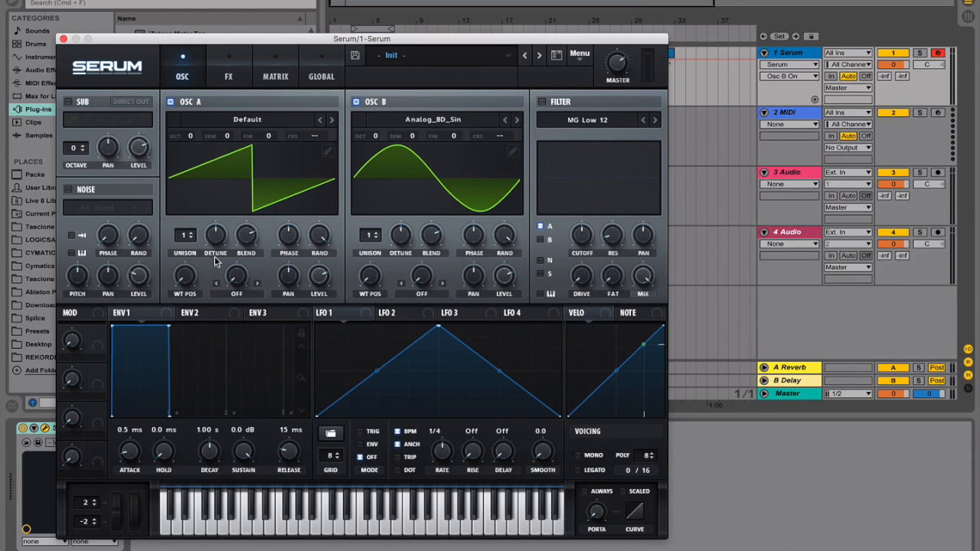
- Try oscillator A with two and three unison voices, and reduce its unison detune to 0.00
{"action": "left_click", "coordinate": [184, 237]}
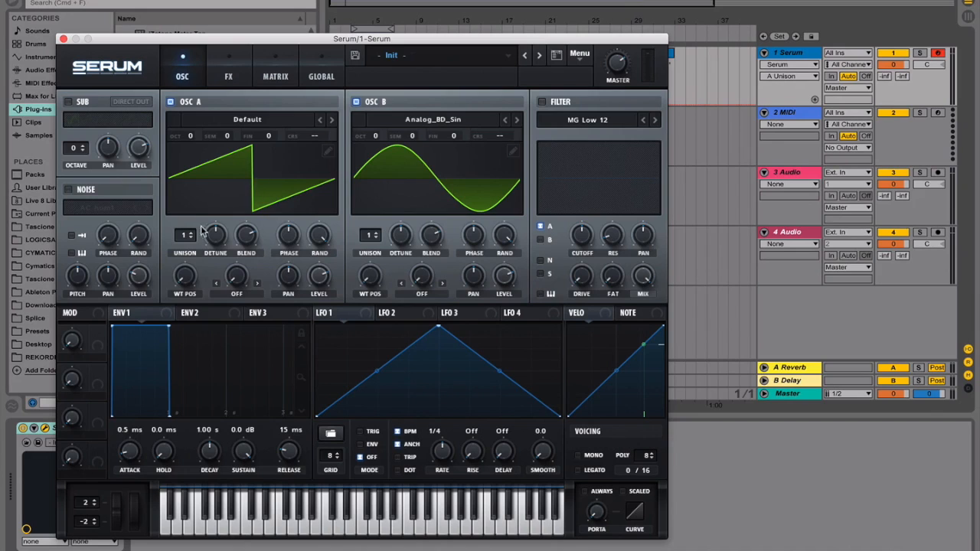
{"action": "left_click", "coordinate": [186, 238]}
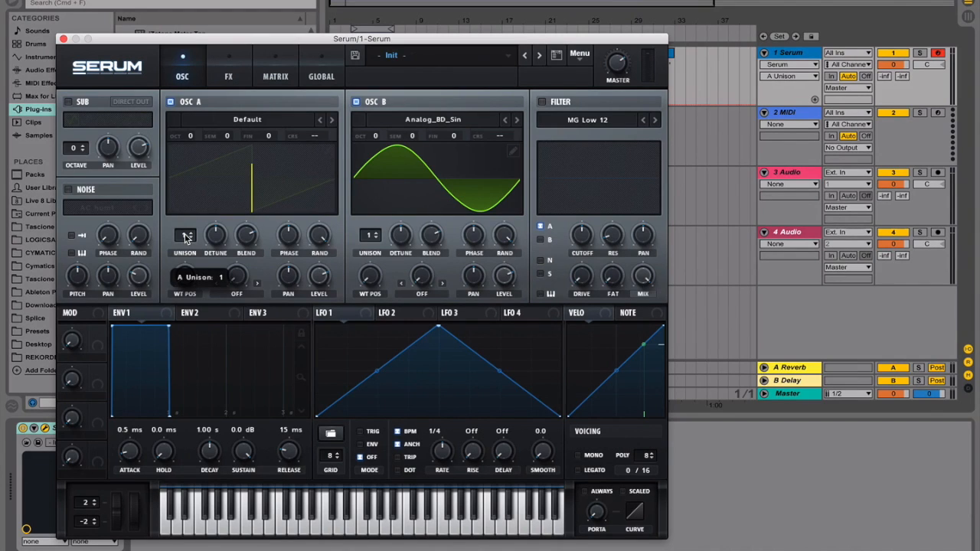
{"action": "left_click", "coordinate": [186, 238]}
{"action": "left_click_drag", "start_coordinate": [186, 238], "coordinate": [186, 231]}
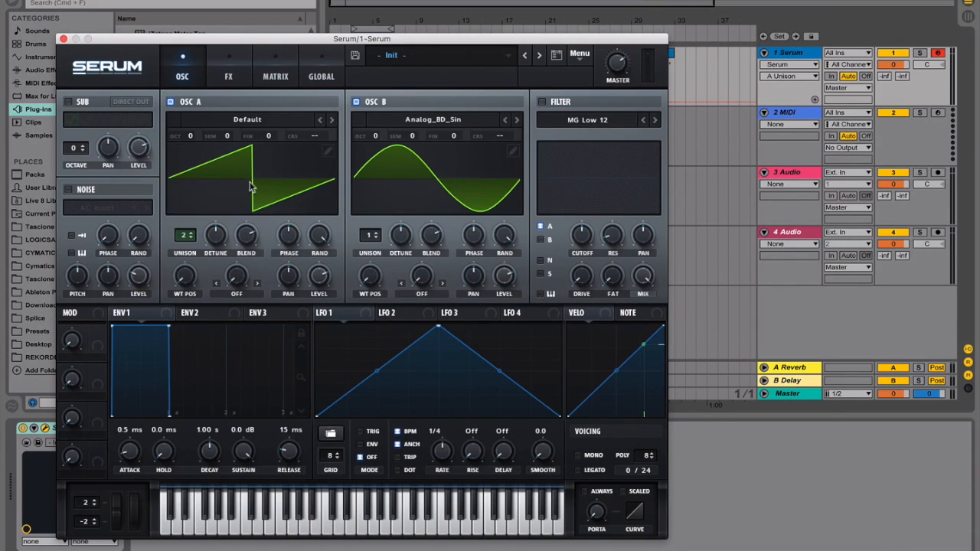
{"action": "left_click", "coordinate": [186, 240]}
{"action": "left_click_drag", "start_coordinate": [184, 238], "coordinate": [184, 228]}
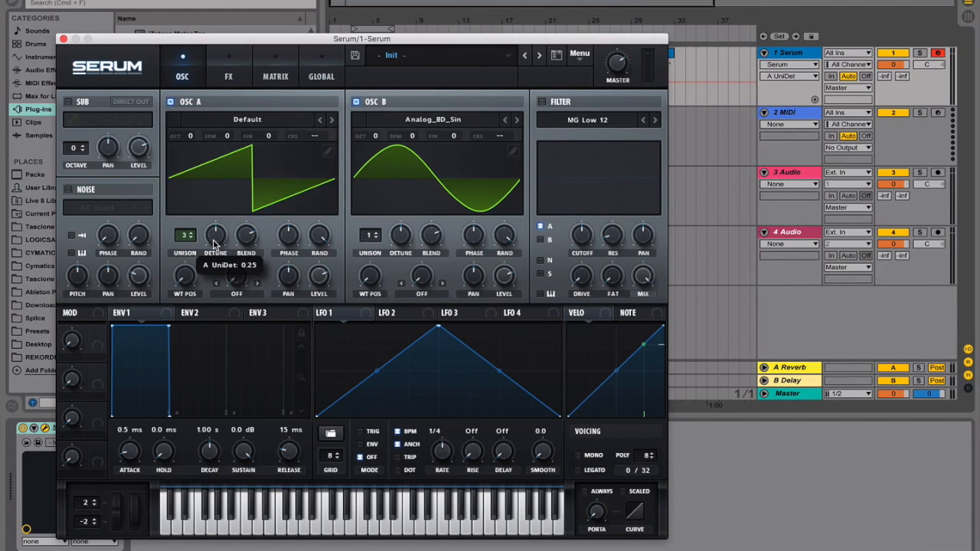
{"action": "left_click", "coordinate": [214, 244]}
{"action": "left_click_drag", "start_coordinate": [215, 243], "coordinate": [186, 297]}
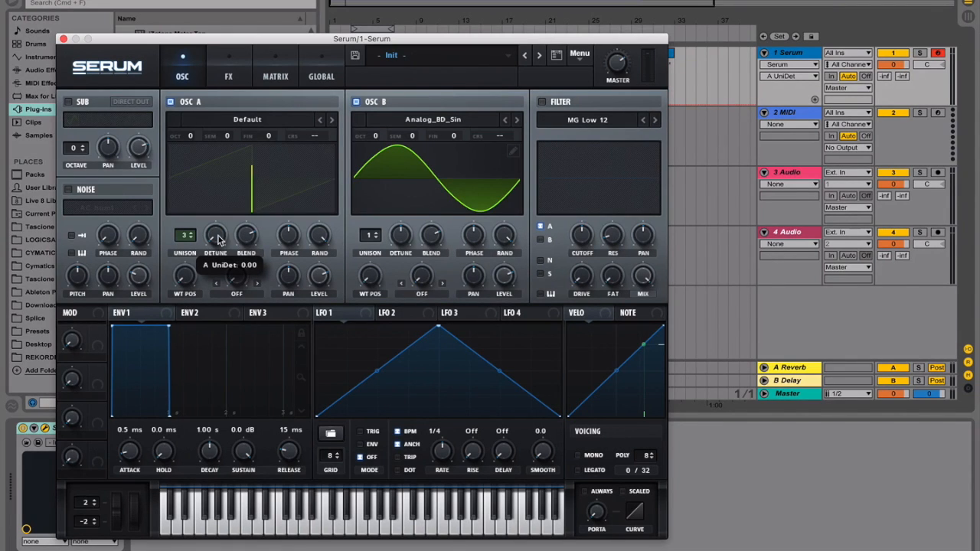
- Set oscillators A and B to 16 unison voices each and raise the detune on both
{"action": "left_click_drag", "start_coordinate": [218, 235], "coordinate": [233, 152]}
{"action": "left_click_drag", "start_coordinate": [197, 235], "coordinate": [226, 242]}
{"action": "left_click_drag", "start_coordinate": [370, 235], "coordinate": [380, 76]}
{"action": "left_click_drag", "start_coordinate": [401, 234], "coordinate": [406, 219]}
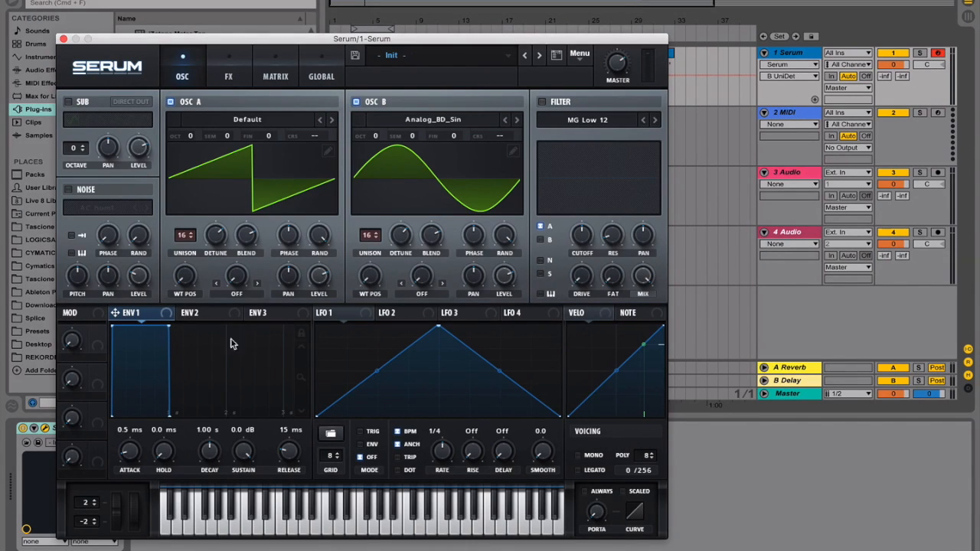
- Shape Env 1 with a 92 ms attack, a 276 ms decay and the sustain at its minimum
{"action": "left_click_drag", "start_coordinate": [134, 455], "coordinate": [136, 430]}
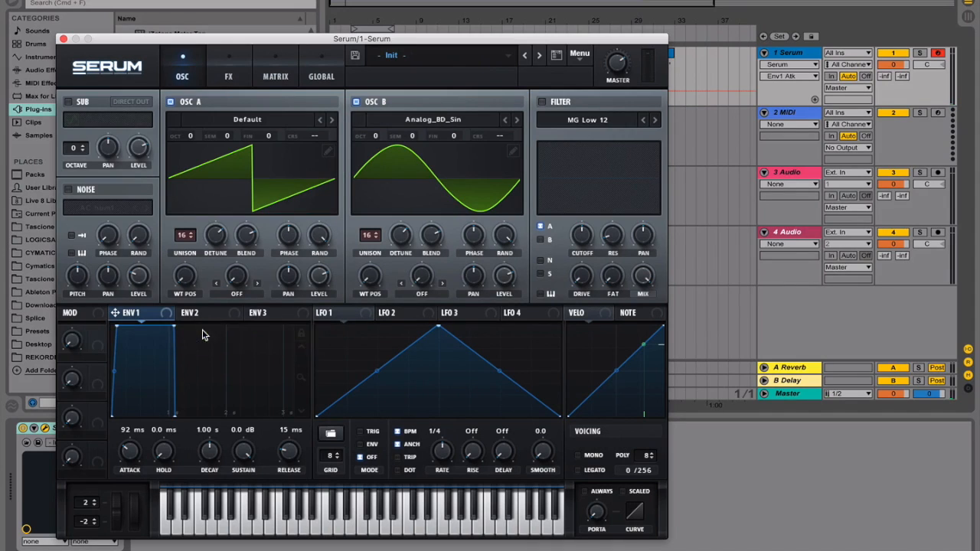
{"action": "left_click_drag", "start_coordinate": [219, 458], "coordinate": [213, 471]}
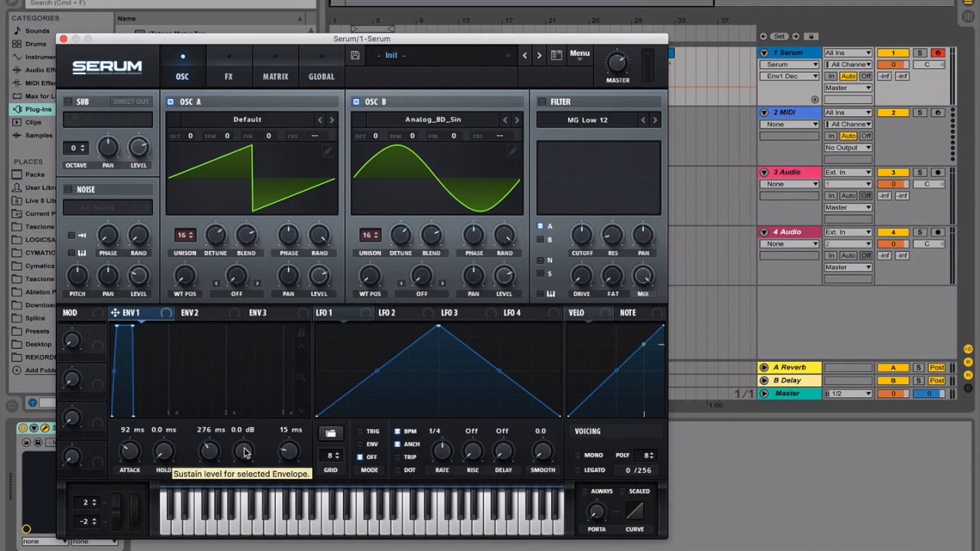
{"action": "left_click_drag", "start_coordinate": [245, 451], "coordinate": [244, 462]}
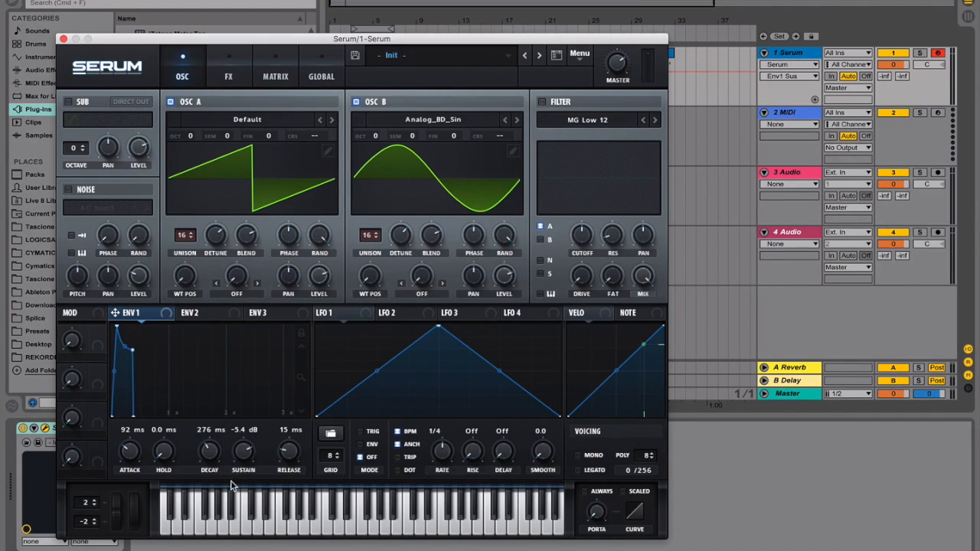
{"action": "mouse_move", "coordinate": [243, 455]}
{"action": "left_click_drag", "start_coordinate": [243, 454], "coordinate": [242, 522]}
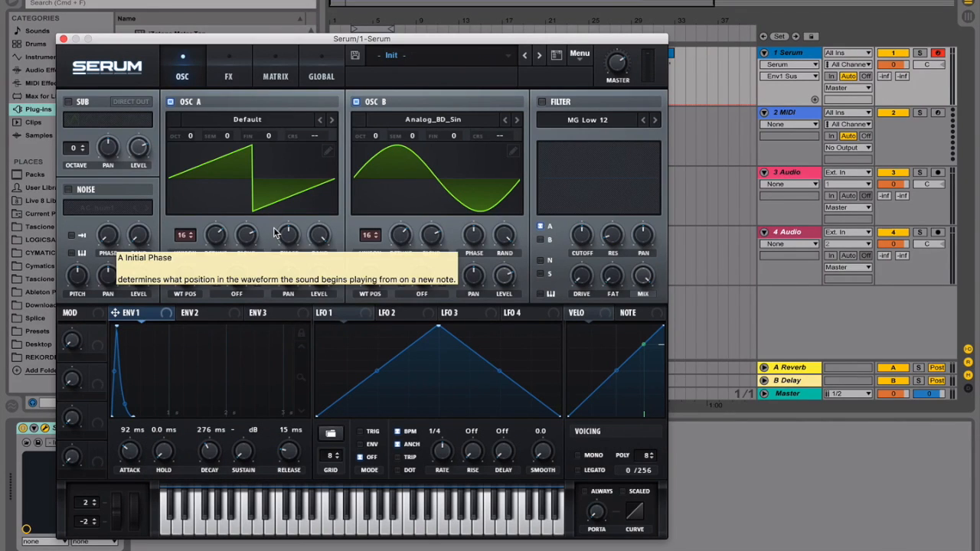
- Enable the MG Low 12 filter and route oscillator B through it as well
{"action": "left_click", "coordinate": [544, 102]}
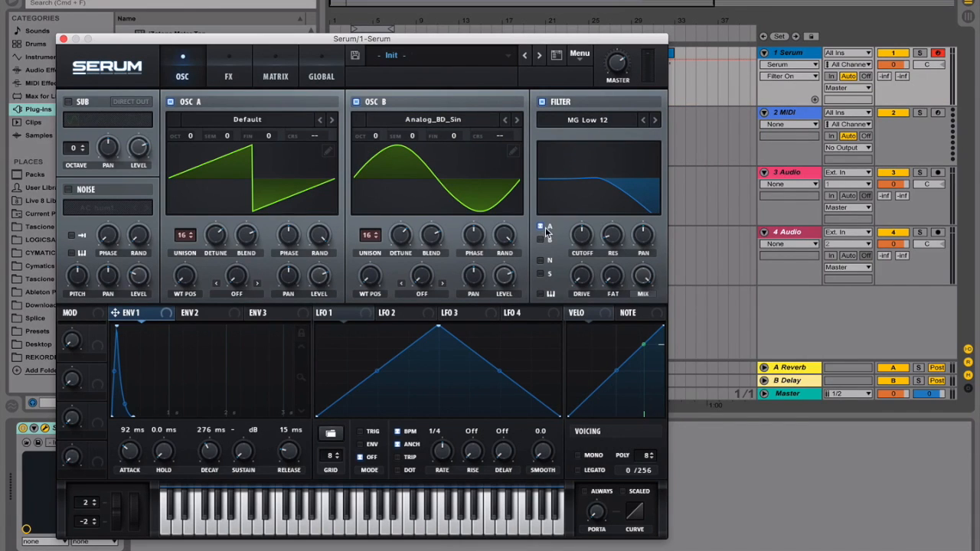
{"action": "left_click", "coordinate": [543, 240]}
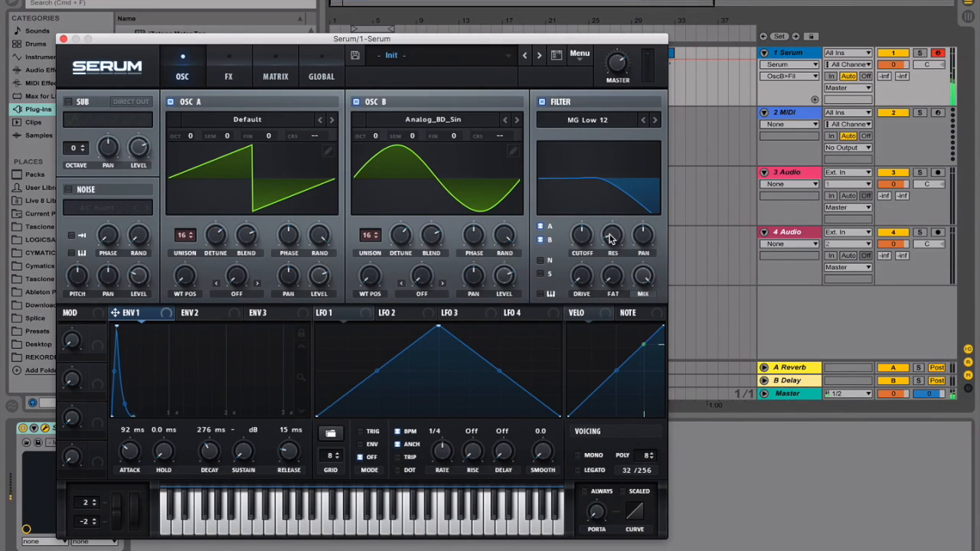
- Shape Env 2 with a 34 ms attack, 1.22 s decay and 0% sustain, and assign it to the filter cutoff
{"action": "left_click", "coordinate": [233, 316]}
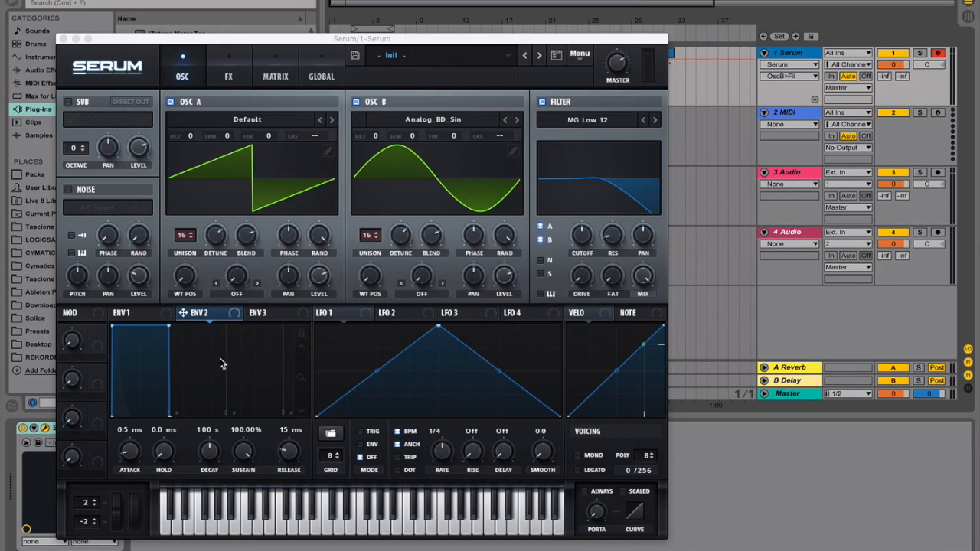
{"action": "left_click_drag", "start_coordinate": [138, 453], "coordinate": [137, 435]}
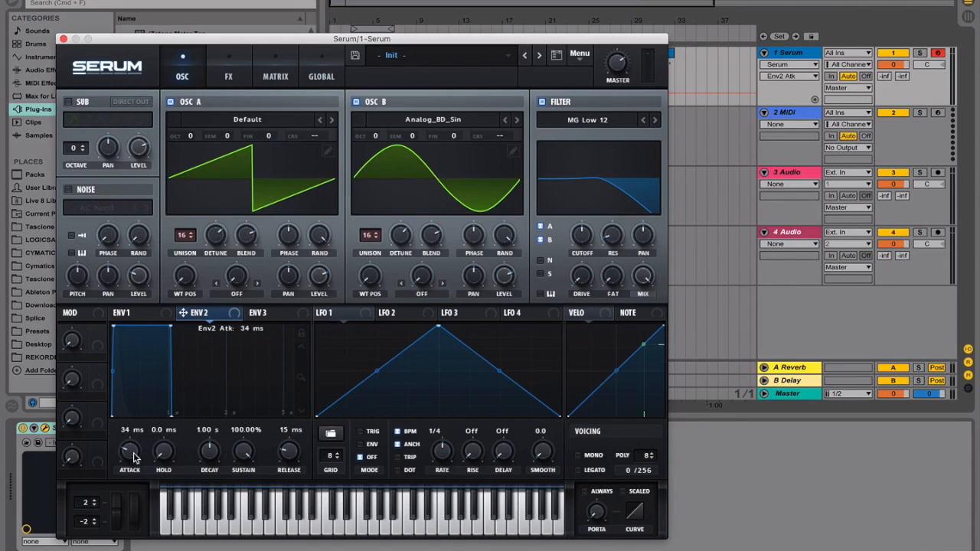
{"action": "left_click_drag", "start_coordinate": [205, 459], "coordinate": [215, 458]}
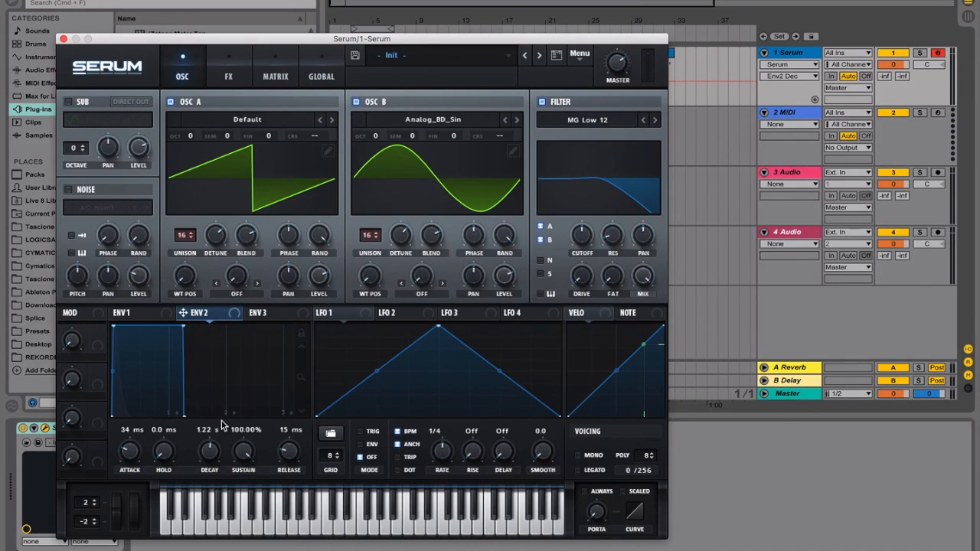
{"action": "left_click_drag", "start_coordinate": [244, 451], "coordinate": [231, 525]}
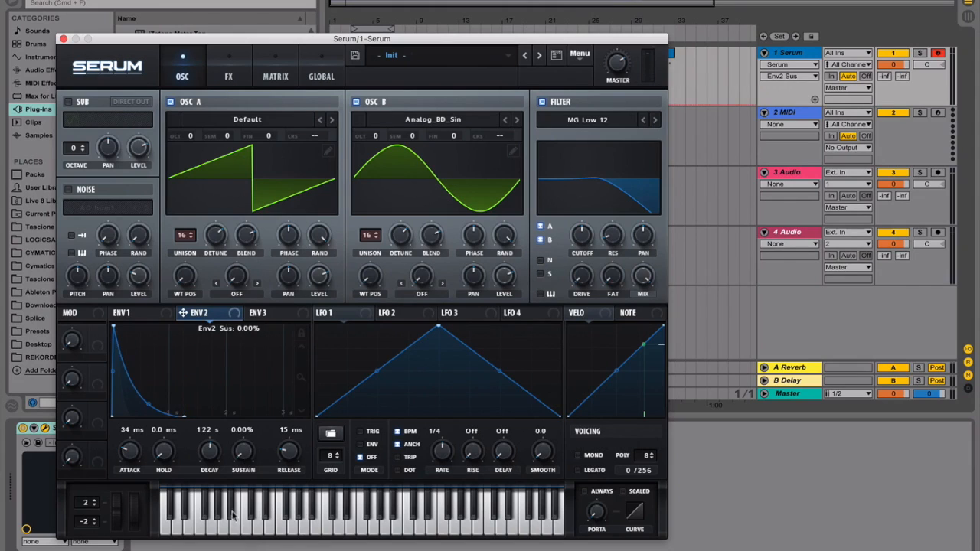
{"action": "left_click_drag", "start_coordinate": [201, 316], "coordinate": [582, 236]}
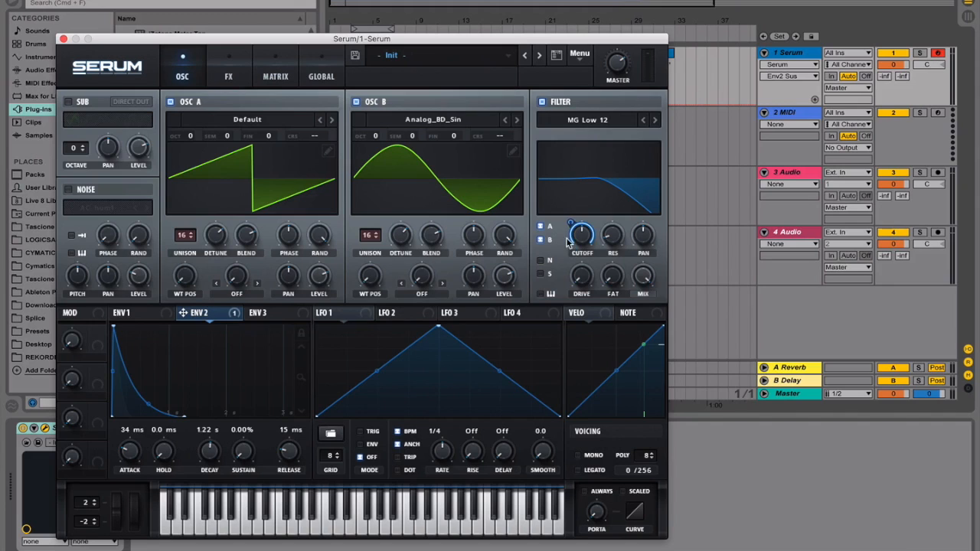
{"action": "mouse_move", "coordinate": [577, 233]}
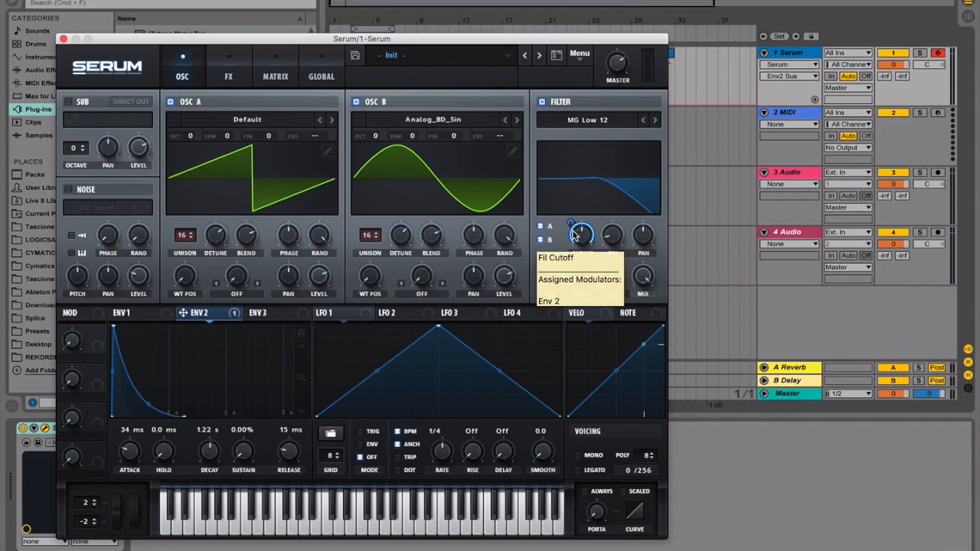
- Raise the MG Low 12 filter's cutoff to about 2041 Hz, keeping the filter enabled
{"action": "left_click", "coordinate": [580, 227]}
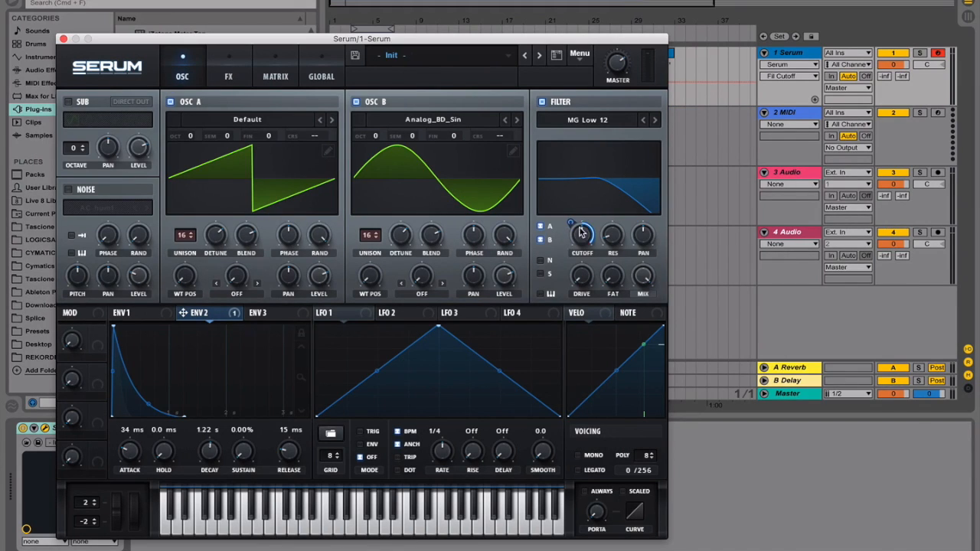
{"action": "mouse_move", "coordinate": [579, 241]}
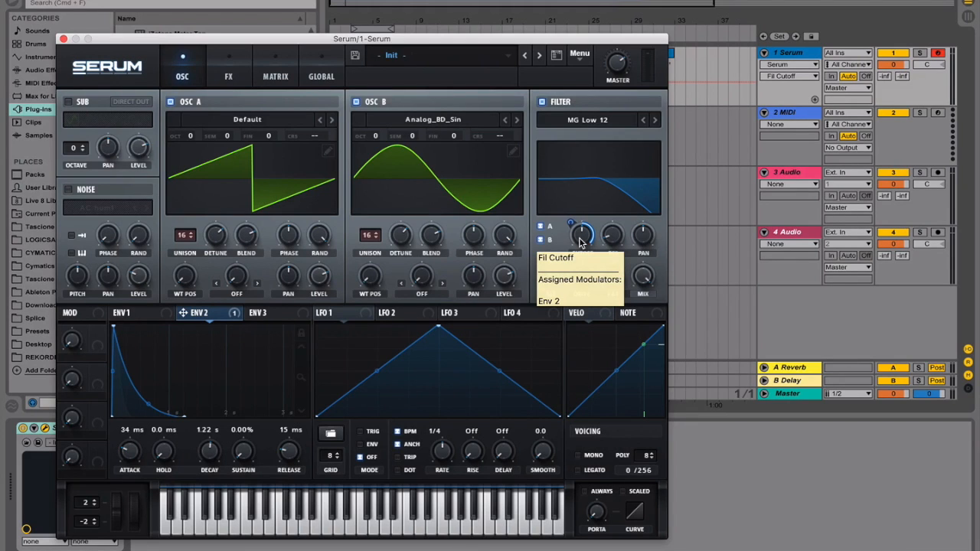
{"action": "left_click_drag", "start_coordinate": [582, 232], "coordinate": [591, 223]}
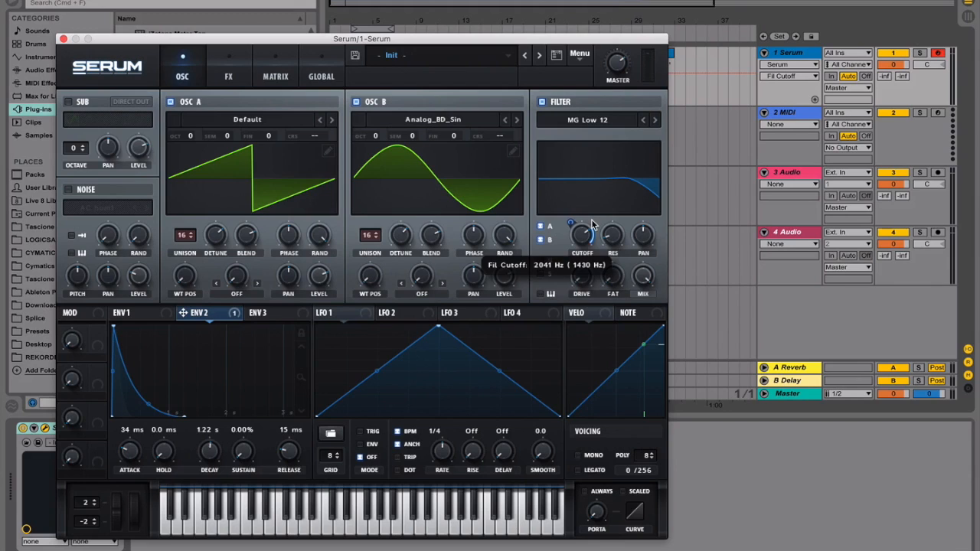
{"action": "left_click", "coordinate": [542, 102]}
- Make the patch mono with legato, set portamento to always occur and raise the portamento time
{"action": "left_click", "coordinate": [578, 457]}
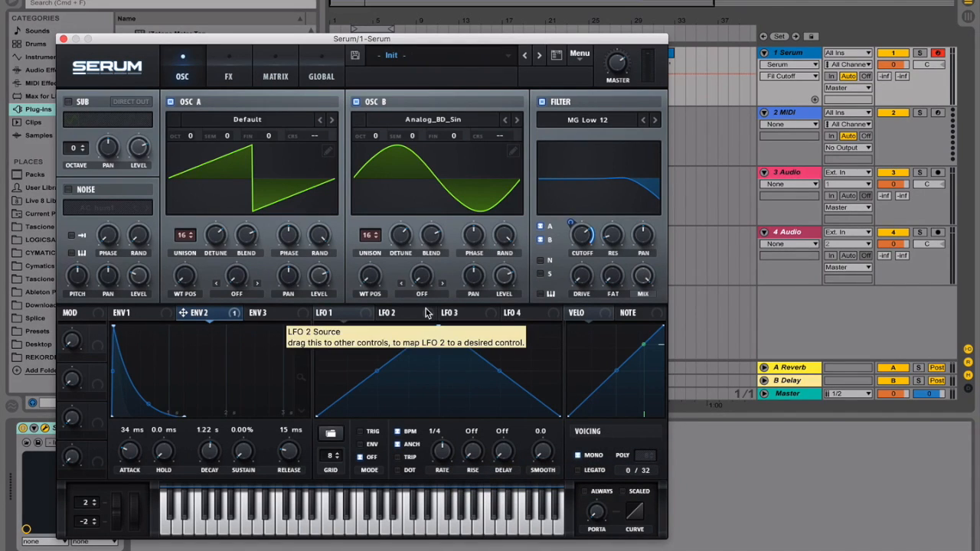
{"action": "left_click", "coordinate": [578, 471]}
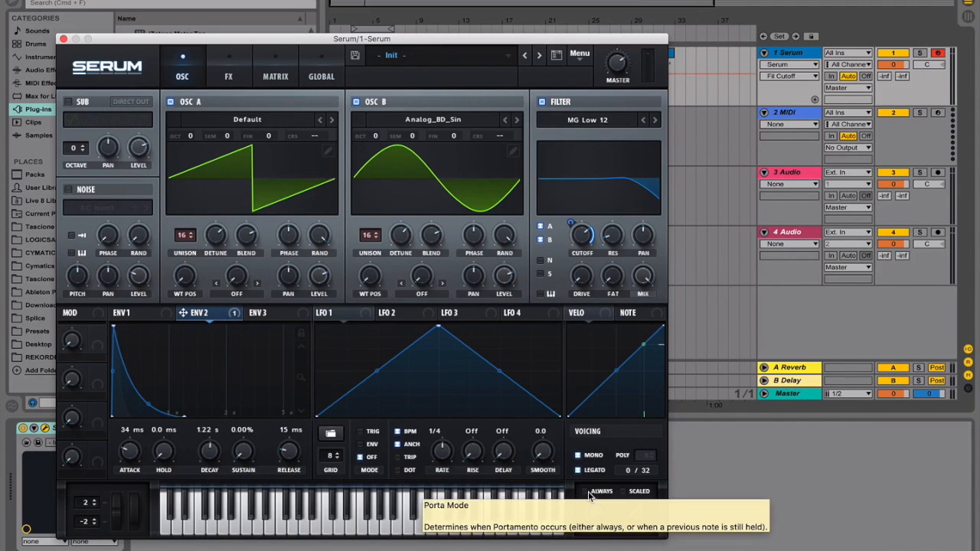
{"action": "left_click", "coordinate": [586, 492]}
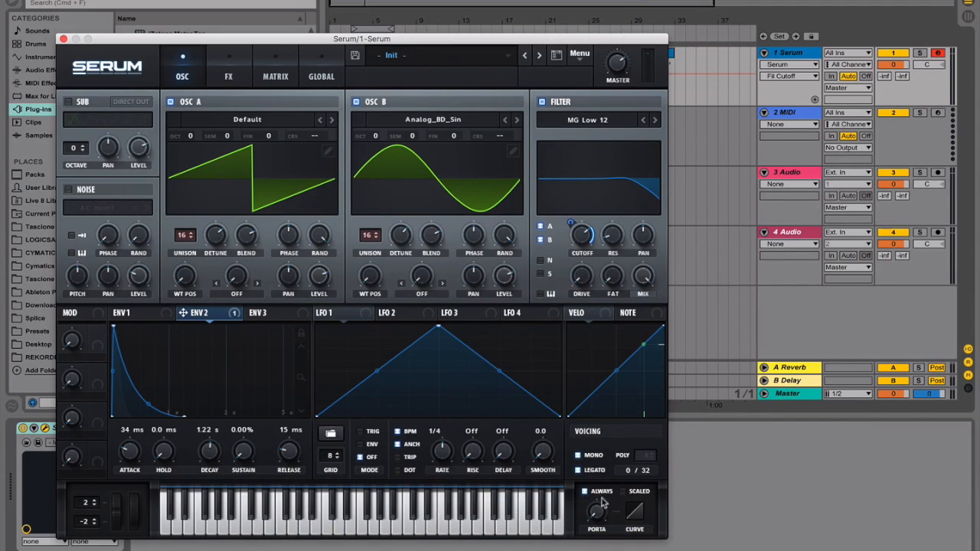
{"action": "left_click_drag", "start_coordinate": [599, 513], "coordinate": [606, 447]}
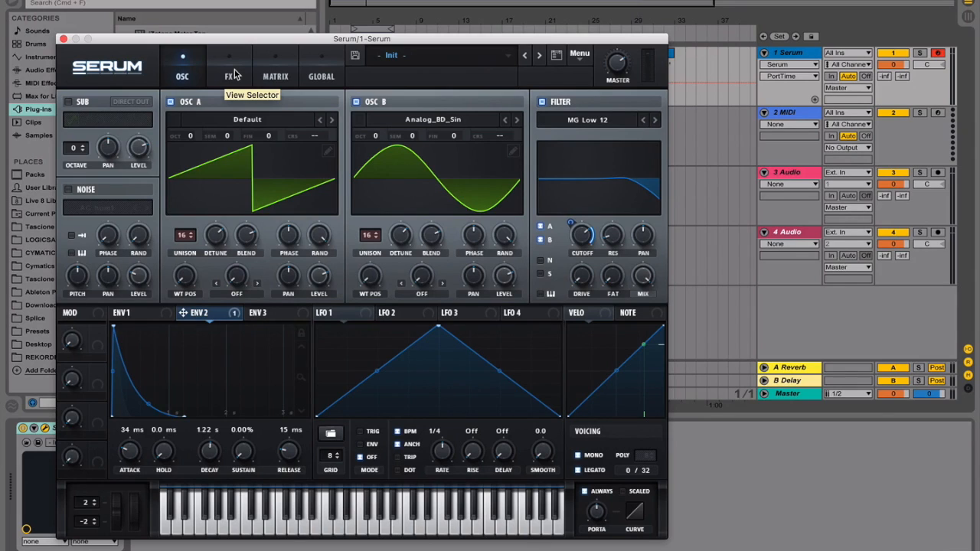
- Enable Serum's Tube distortion effect, raise its drive to maximum and close the plug-in window
{"action": "left_click", "coordinate": [230, 74]}
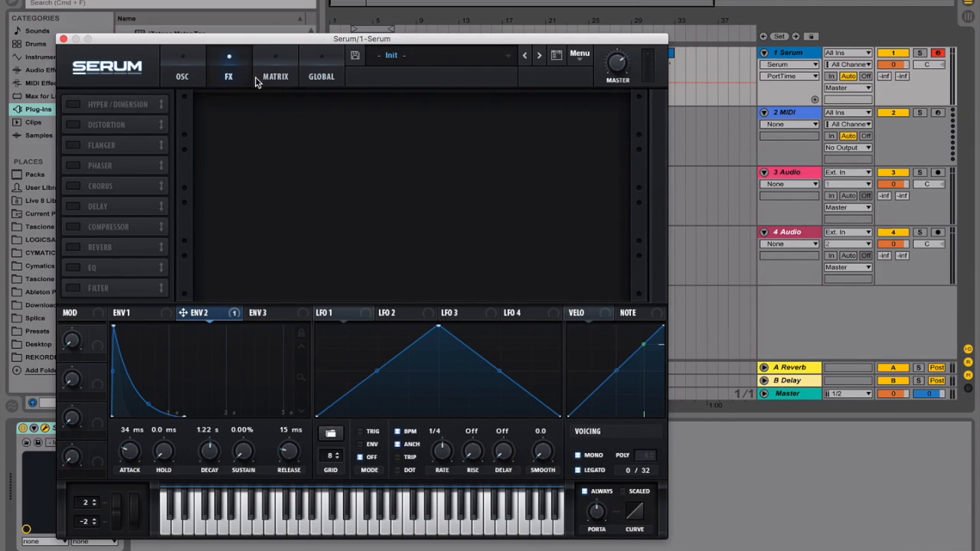
{"action": "left_click", "coordinate": [72, 127]}
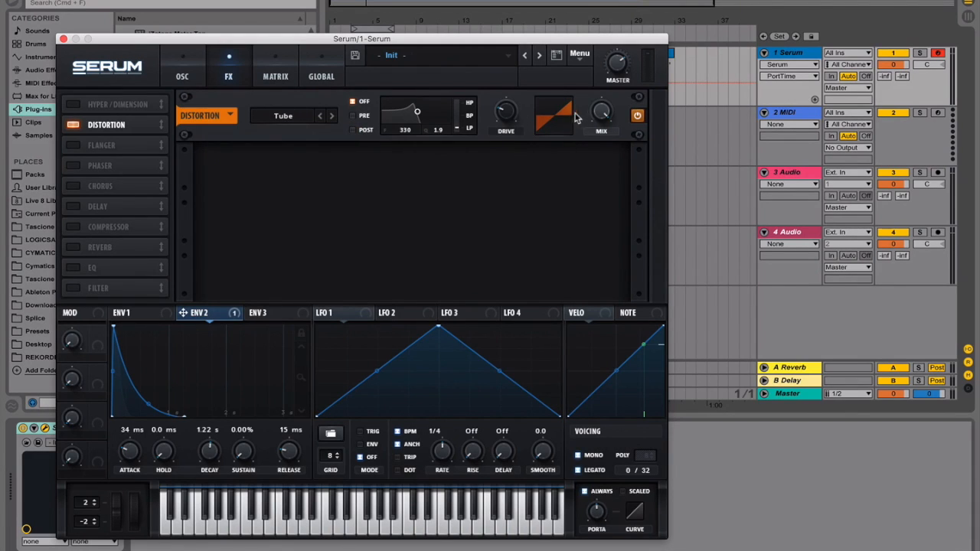
{"action": "left_click_drag", "start_coordinate": [505, 112], "coordinate": [471, 85]}
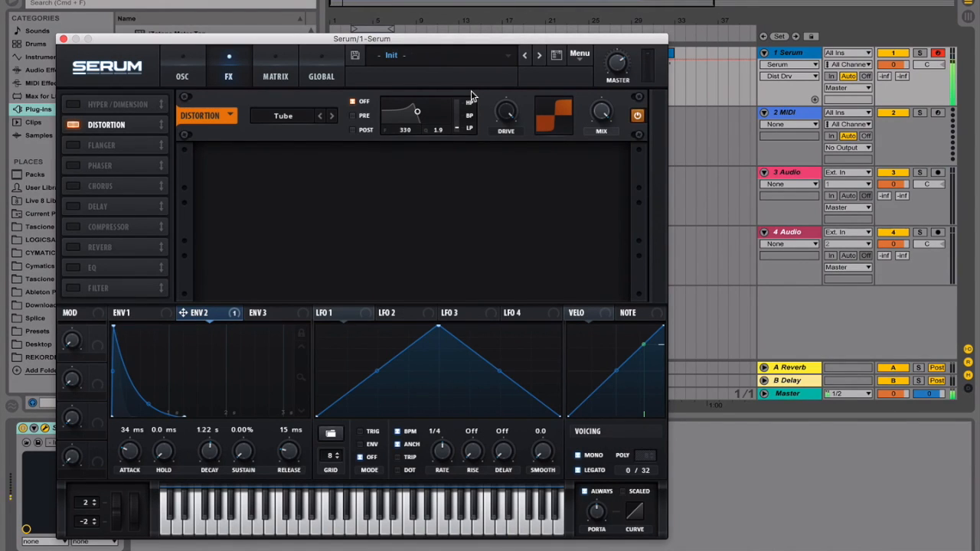
{"action": "left_click", "coordinate": [63, 39]}
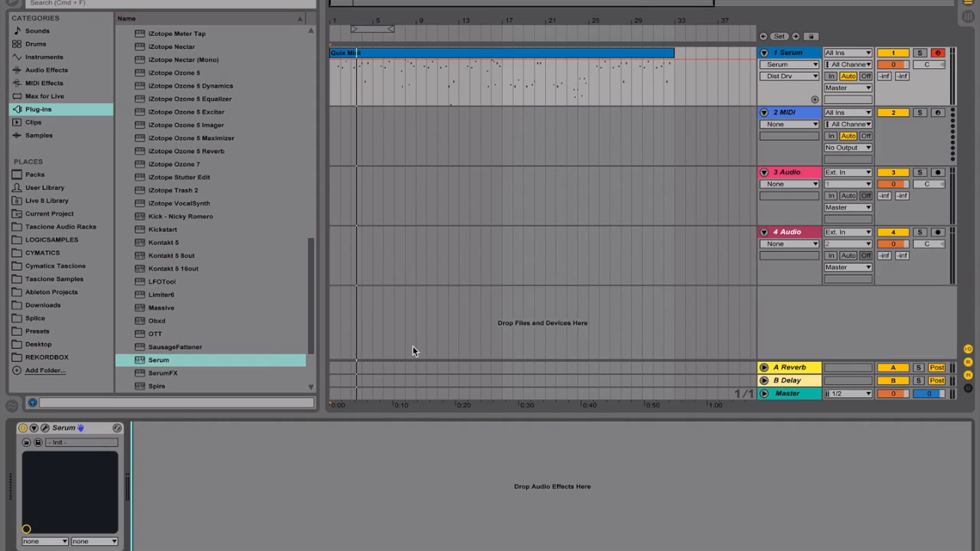
- Add Ableton's Reverb audio effect after Serum on the Serum track
{"action": "left_click", "coordinate": [72, 70]}
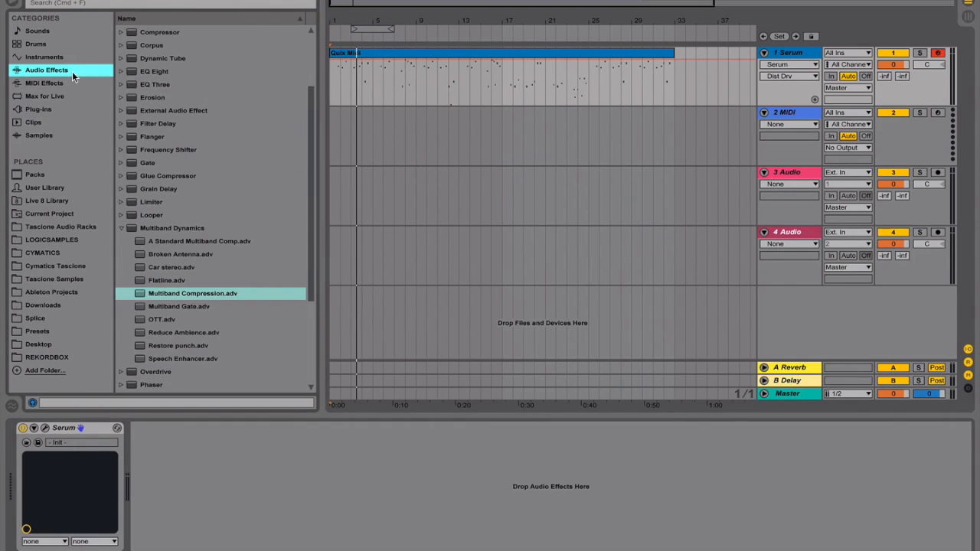
{"action": "left_click", "coordinate": [119, 229]}
{"action": "scroll", "coordinate": [163, 337], "scroll_direction": "down", "scroll_amount": 1}
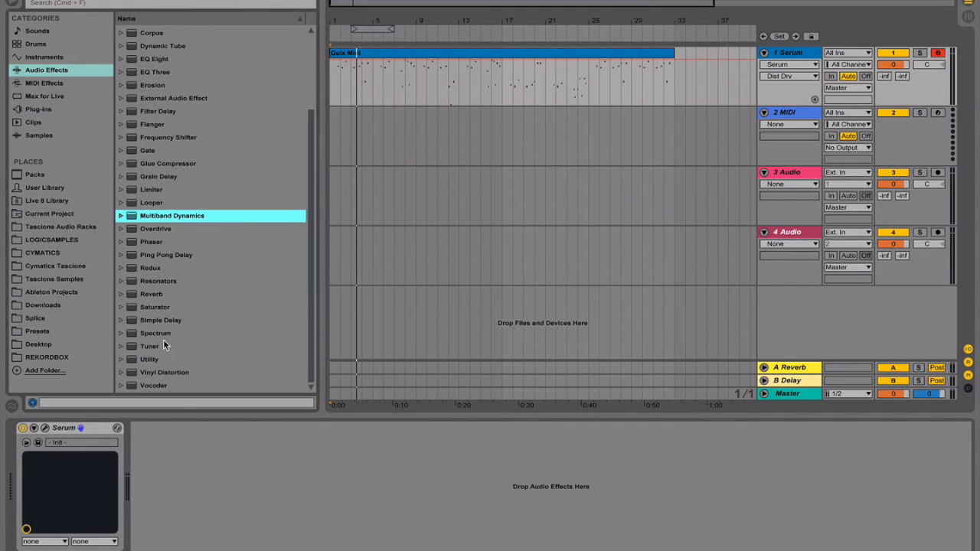
{"action": "double_click", "coordinate": [153, 293]}
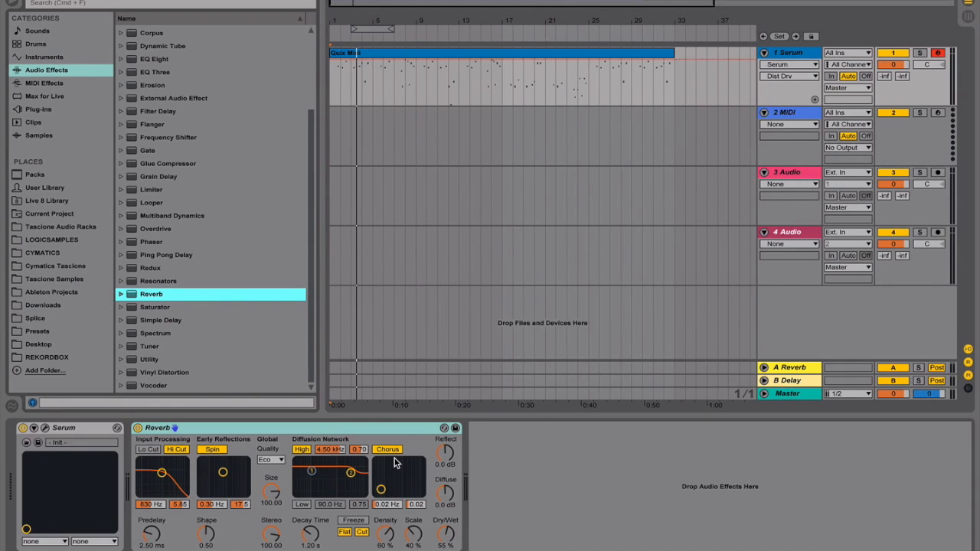
- Play the clip briefly with the reverb and set the reverb's Dry/Wet to 90%
{"action": "key", "text": "space"}
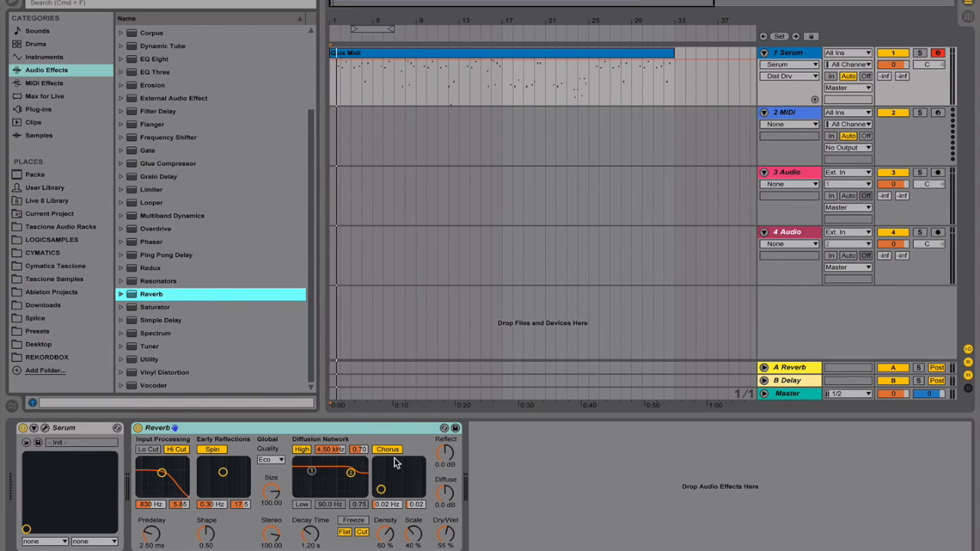
{"action": "key", "text": "space"}
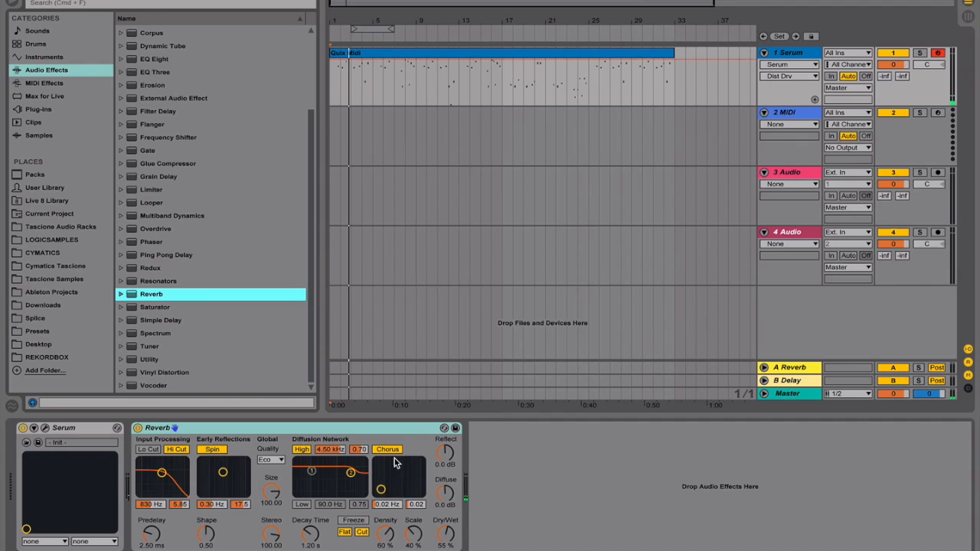
{"action": "left_click", "coordinate": [445, 534]}
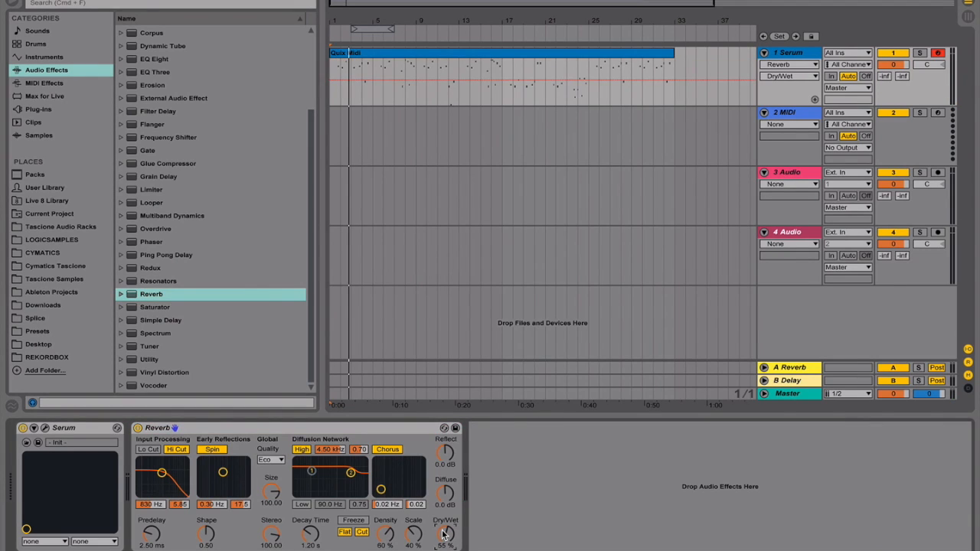
{"action": "left_click_drag", "start_coordinate": [443, 534], "coordinate": [444, 536]}
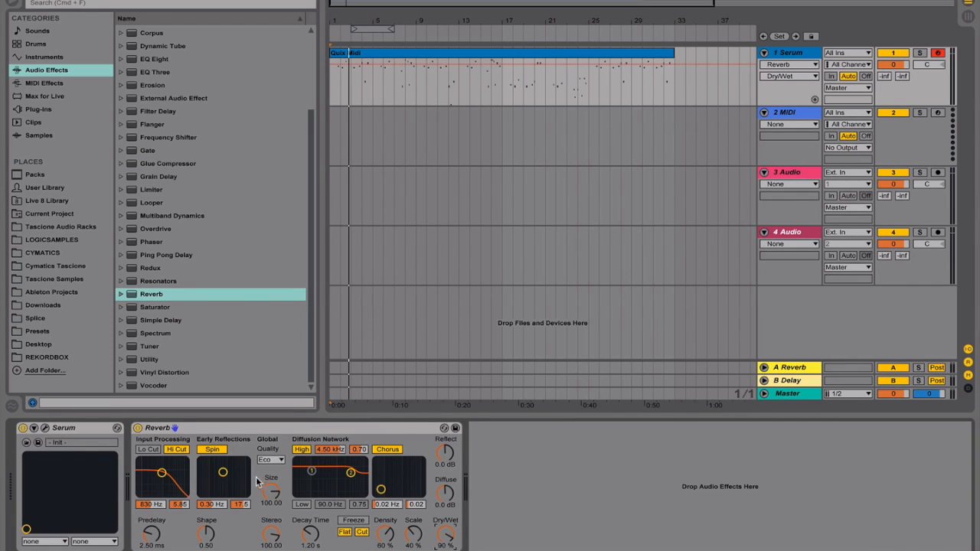
- Switch the reverb's input filter to low cut only, with high cut off, and set the predelay to 0.50 ms
{"action": "left_click", "coordinate": [148, 450]}
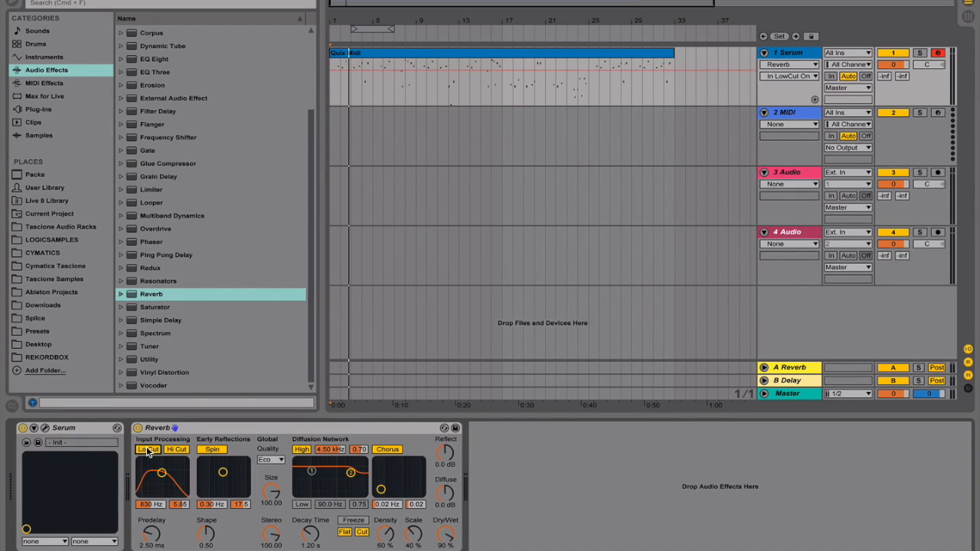
{"action": "left_click", "coordinate": [178, 450]}
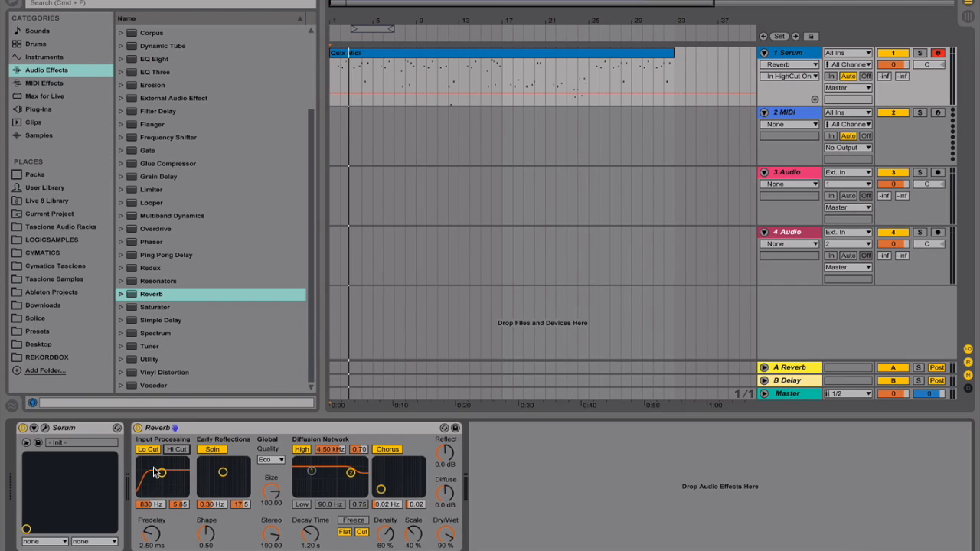
{"action": "left_click", "coordinate": [160, 470]}
{"action": "mouse_move", "coordinate": [152, 535]}
{"action": "left_mouse_down"}
{"action": "mouse_move", "coordinate": [152, 545]}
{"action": "mouse_move", "coordinate": [152, 536]}
{"action": "left_mouse_up"}
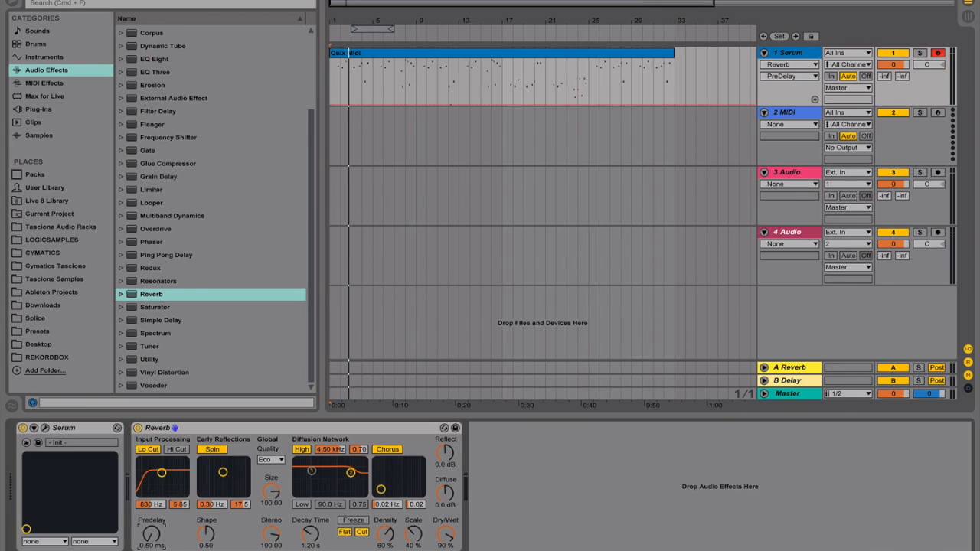
- Audition the reverb with a 250 ms predelay and return the predelay to 0.50 ms
{"action": "left_click_drag", "start_coordinate": [152, 540], "coordinate": [151, 459]}
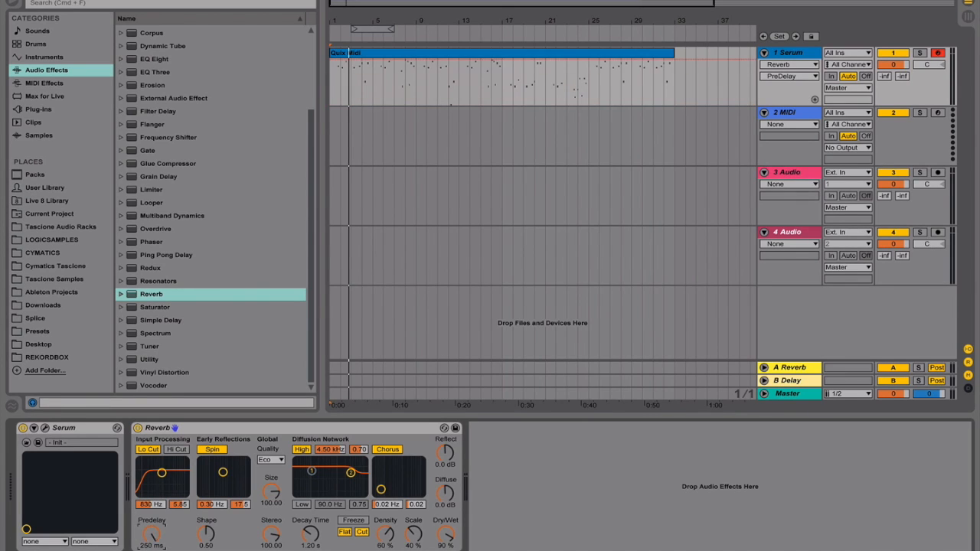
{"action": "key", "text": "space"}
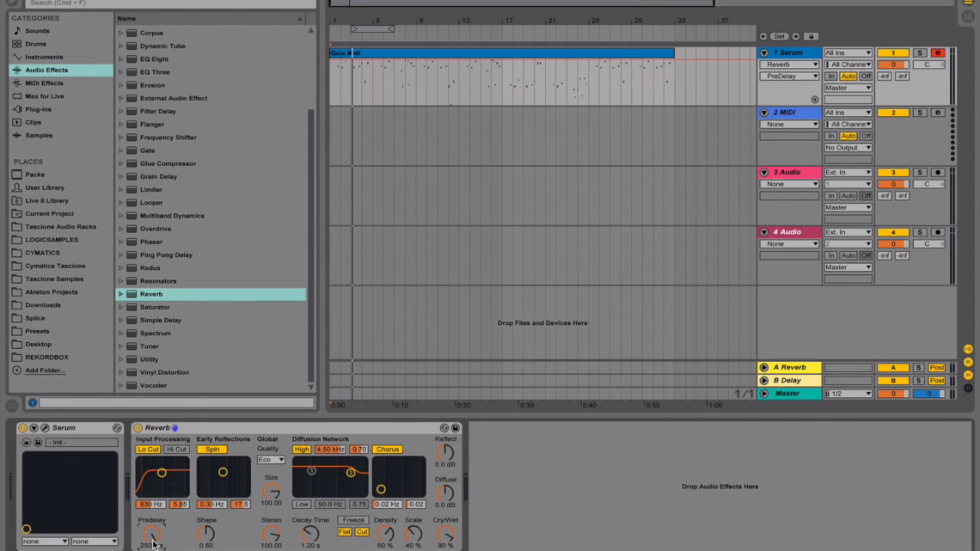
{"action": "left_click_drag", "start_coordinate": [153, 544], "coordinate": [157, 544]}
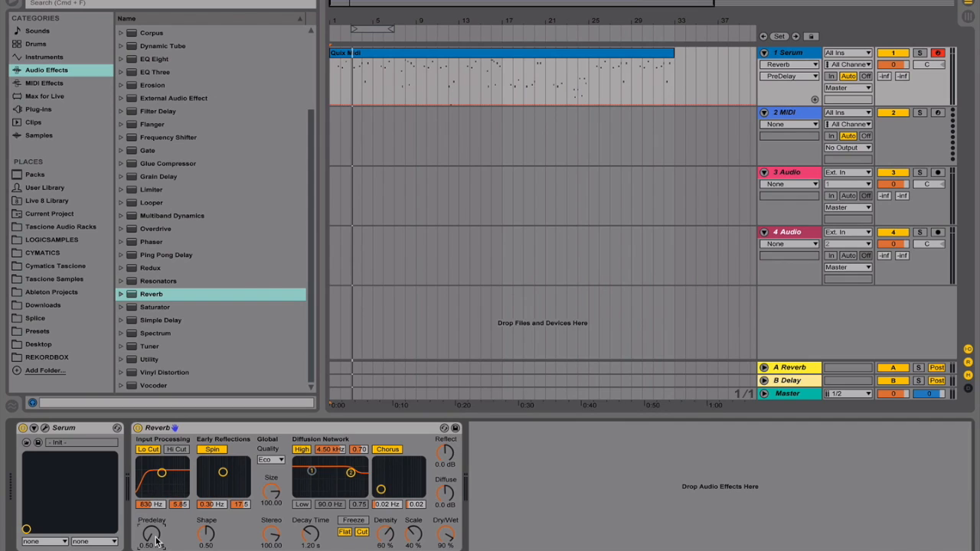
- Set the reverb's early reflections to a shape of 0.29 and a spin of 0.10 Hz with amount 3.24
{"action": "left_click_drag", "start_coordinate": [207, 534], "coordinate": [207, 540]}
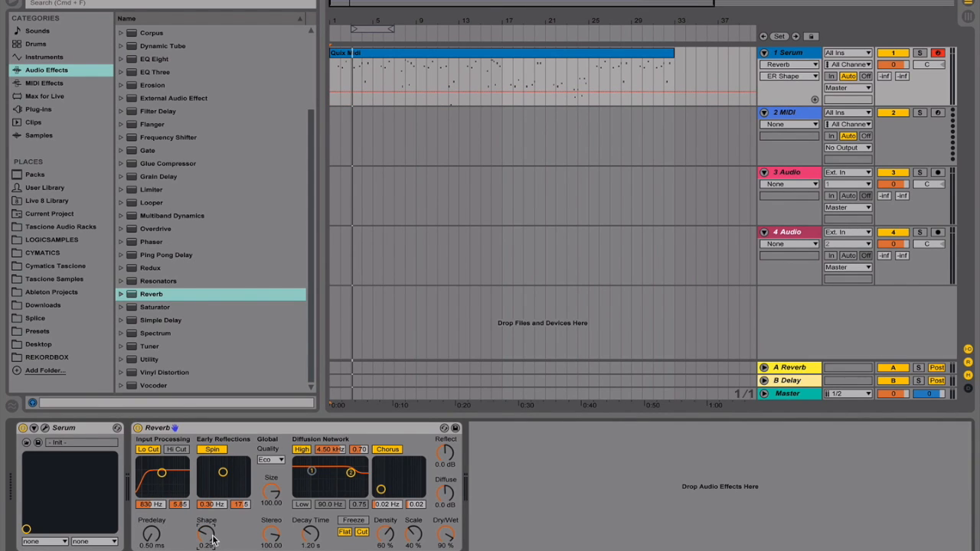
{"action": "left_click_drag", "start_coordinate": [223, 472], "coordinate": [205, 489]}
{"action": "left_click_drag", "start_coordinate": [205, 488], "coordinate": [206, 489]}
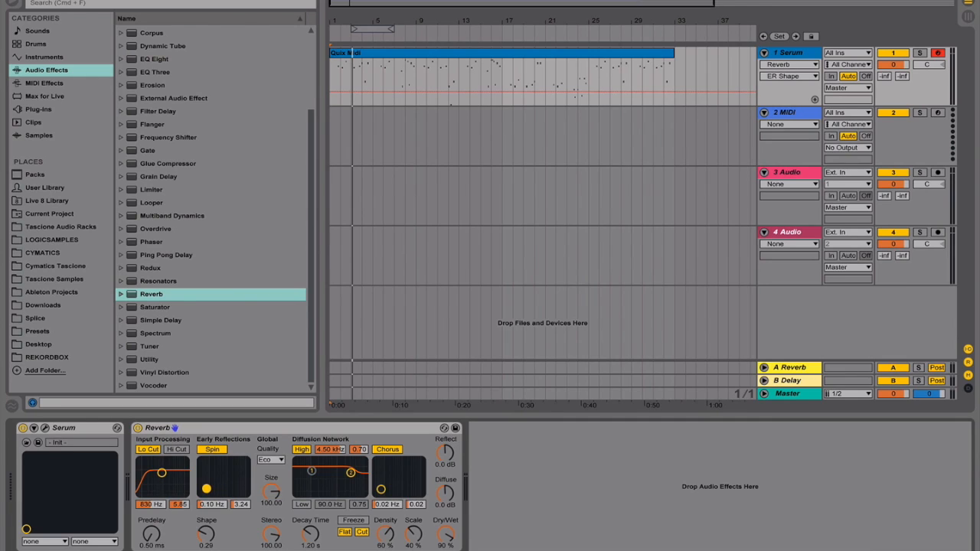
- Set the reverb's size to 1.16 and its decay time to 394 ms, and audition the clip
{"action": "left_click", "coordinate": [273, 493]}
{"action": "type", "text": "1"}
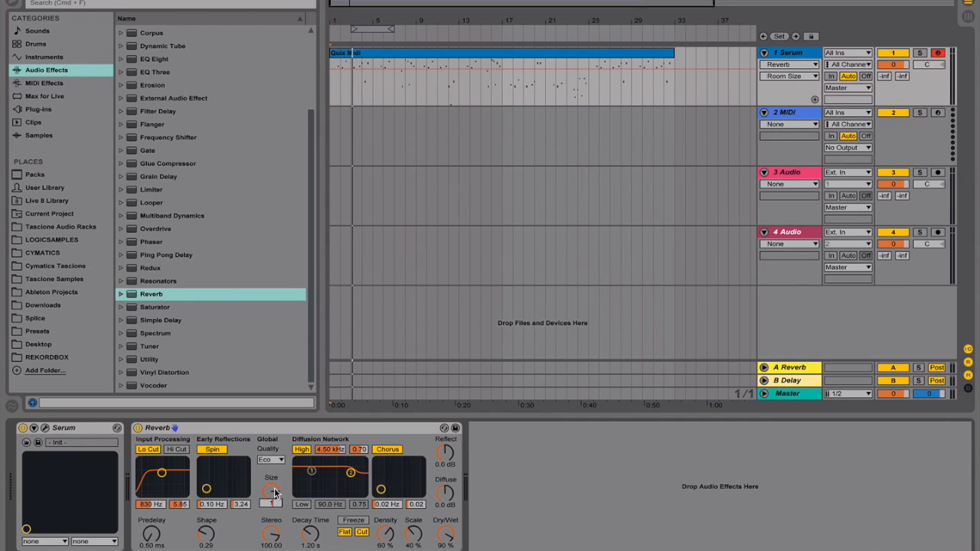
{"action": "type", "text": ".16"}
{"action": "key", "text": "Return"}
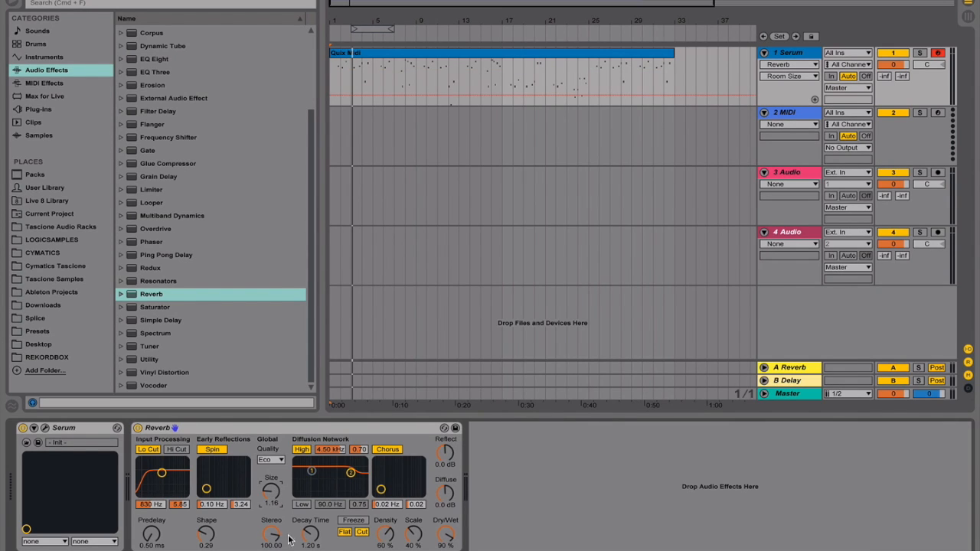
{"action": "left_click_drag", "start_coordinate": [299, 544], "coordinate": [299, 550]}
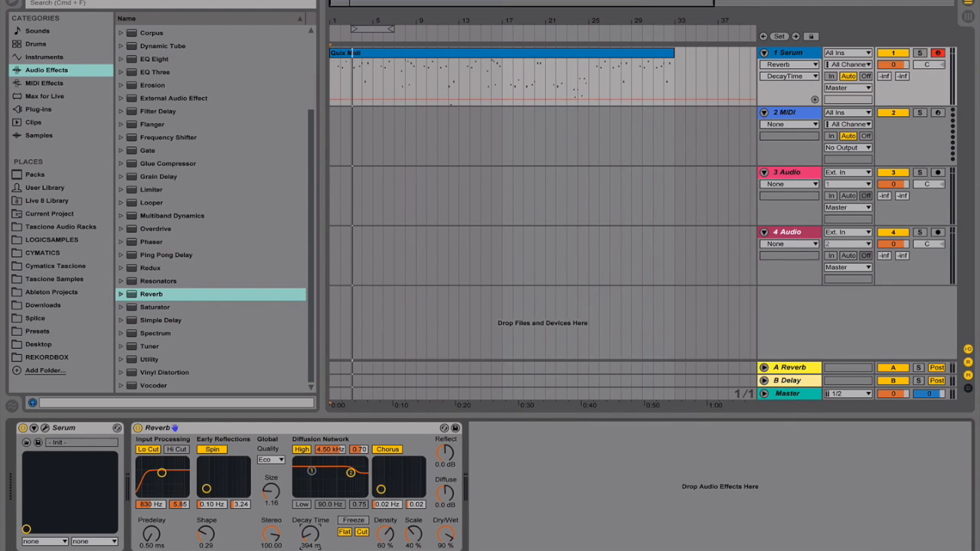
{"action": "key", "text": "space"}
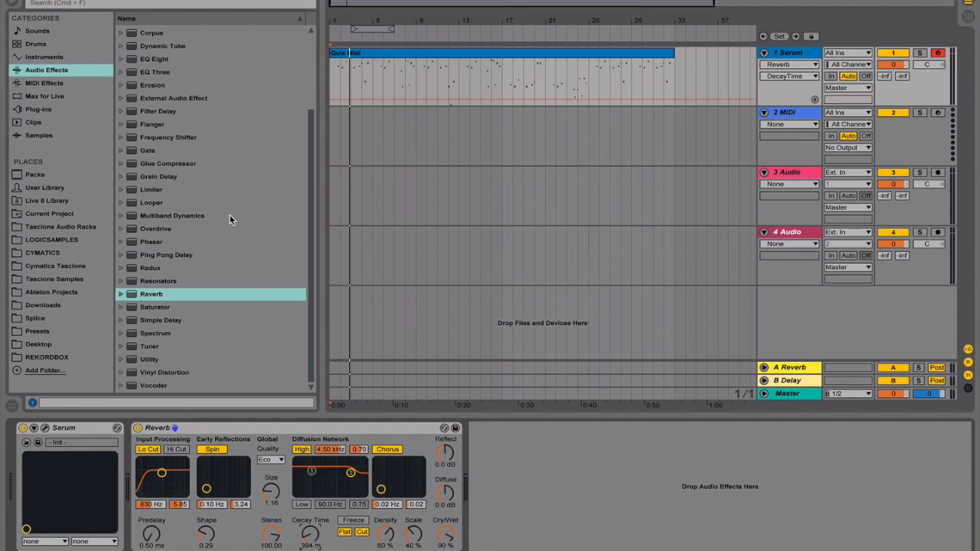
- Add a Simple Delay after the reverb and switch both its left and right channels from Sync to Time mode
{"action": "double_click", "coordinate": [172, 320]}
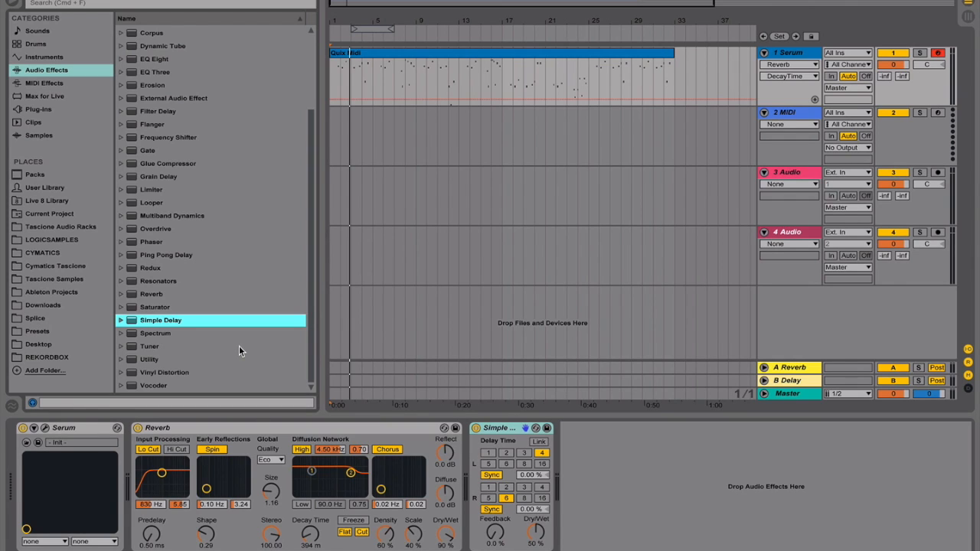
{"action": "key", "text": "space"}
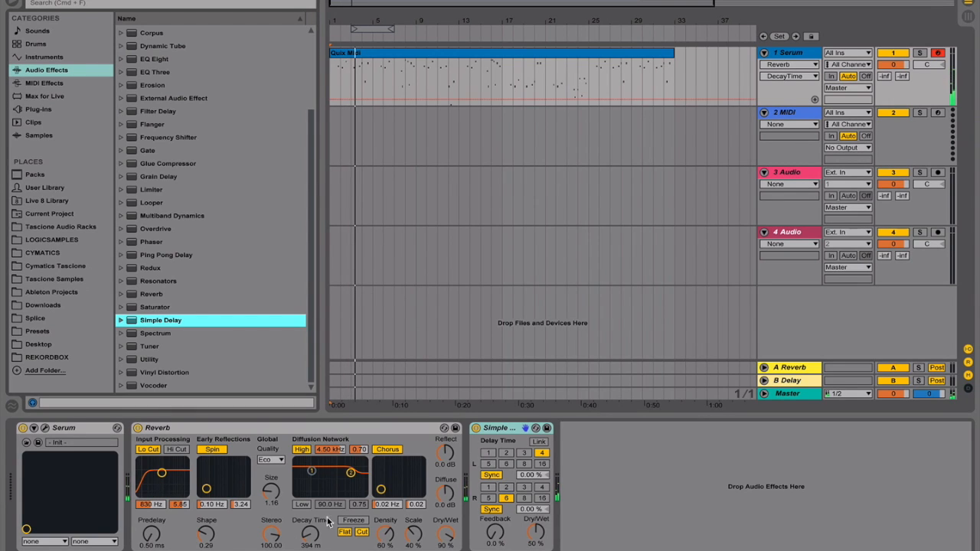
{"action": "left_click", "coordinate": [492, 476]}
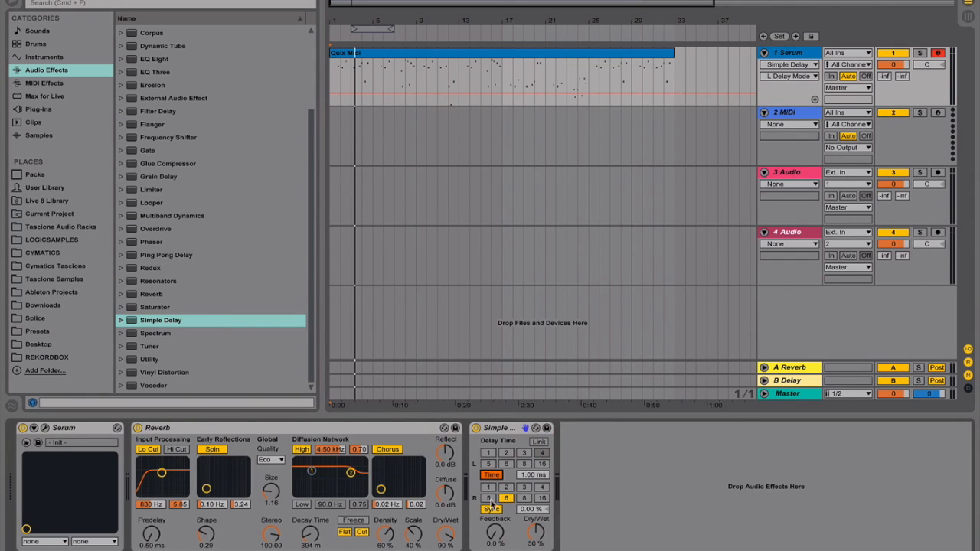
{"action": "left_click", "coordinate": [492, 509]}
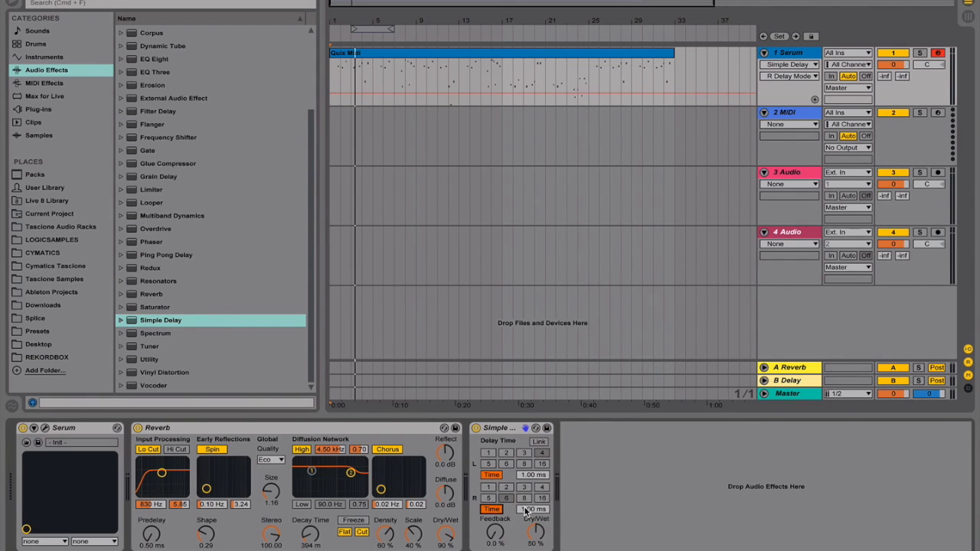
- Set the Simple Delay's right channel delay time to 15 ms and audition the clip
{"action": "left_click", "coordinate": [525, 511]}
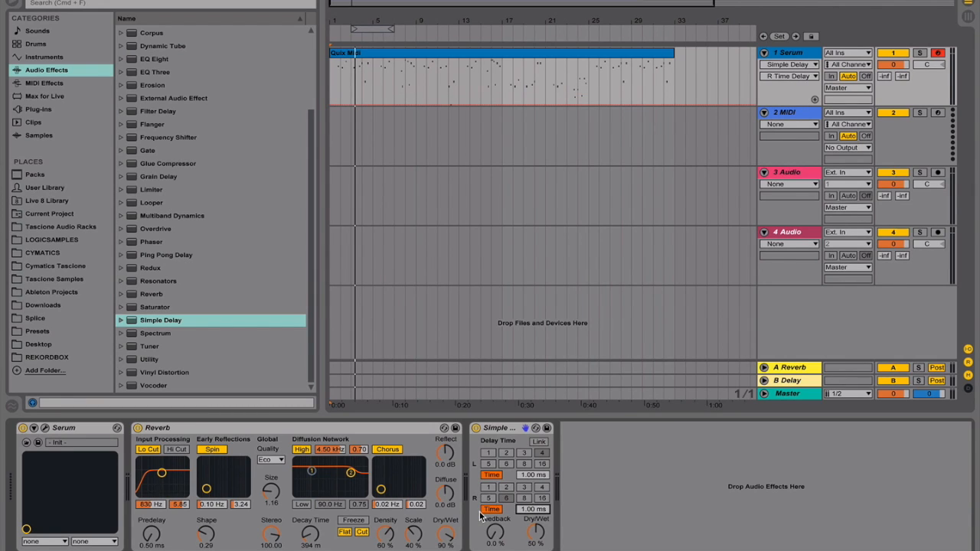
{"action": "type", "text": "15"}
{"action": "key", "text": "Return"}
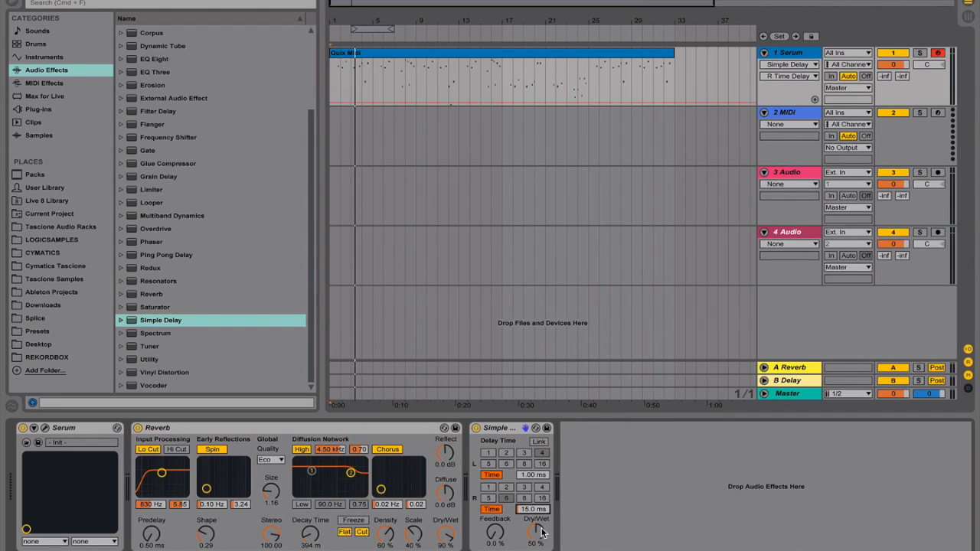
{"action": "key", "text": "space"}
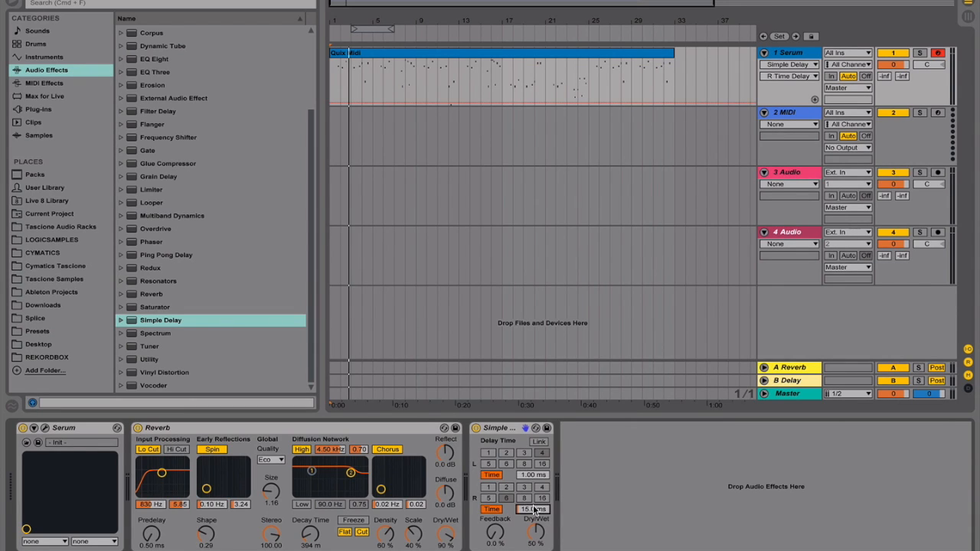
- Set the Simple Delay's dry/wet to 100%, comparing it with the 50% default
{"action": "left_click_drag", "start_coordinate": [538, 544], "coordinate": [538, 505]}
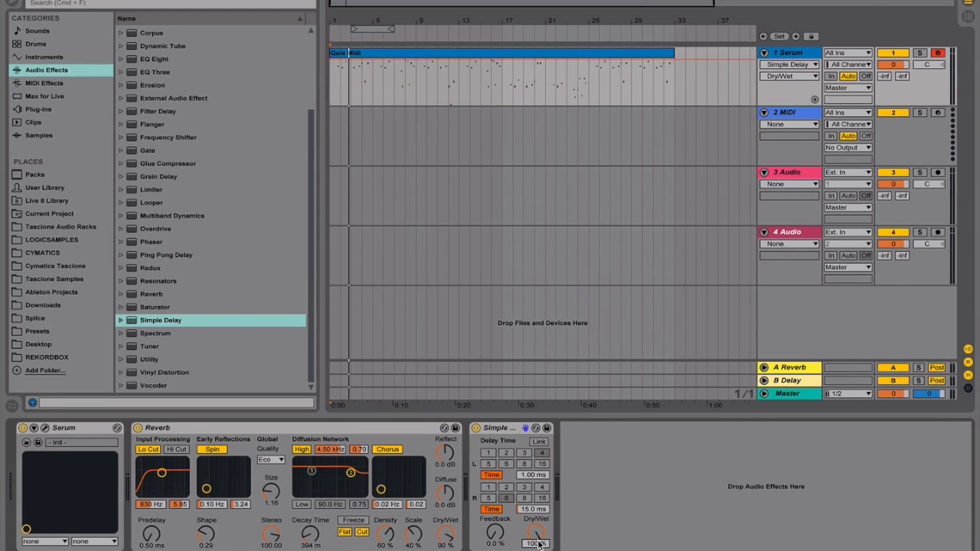
{"action": "key", "text": "space"}
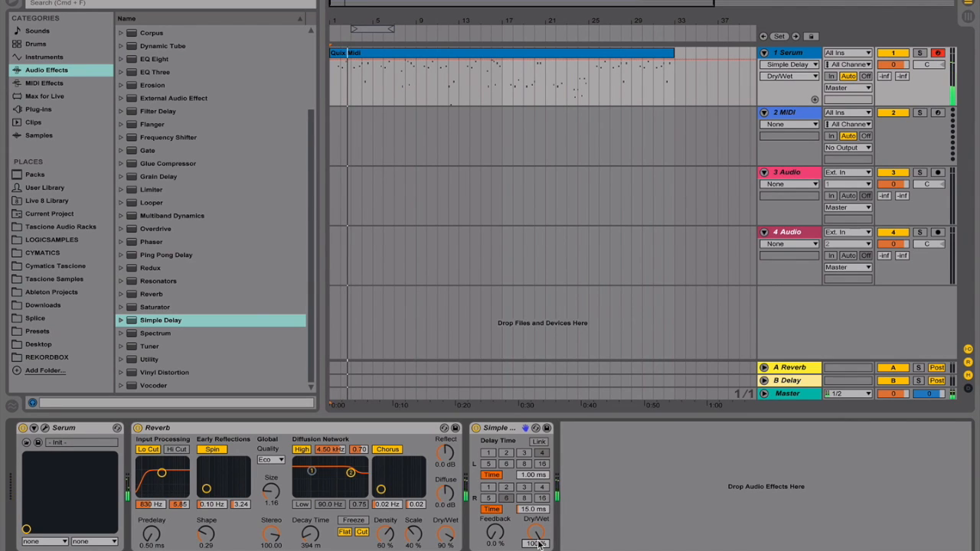
{"action": "key", "text": "Delete"}
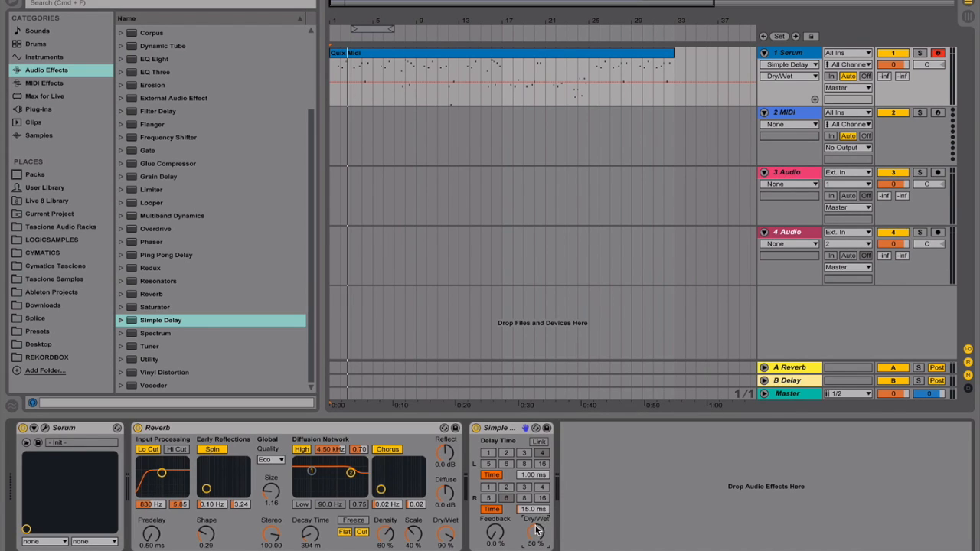
{"action": "left_click_drag", "start_coordinate": [537, 535], "coordinate": [536, 490]}
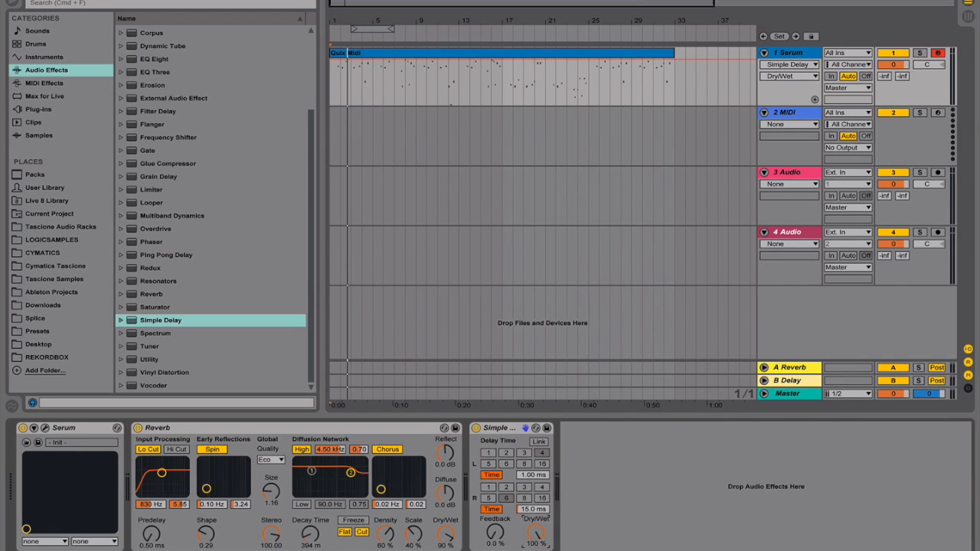
- Add an EQ Eight after the Simple Delay and make band 1 a low cut at 173 Hz with a Q of 0.36
{"action": "left_click_drag", "start_coordinate": [158, 61], "coordinate": [599, 460]}
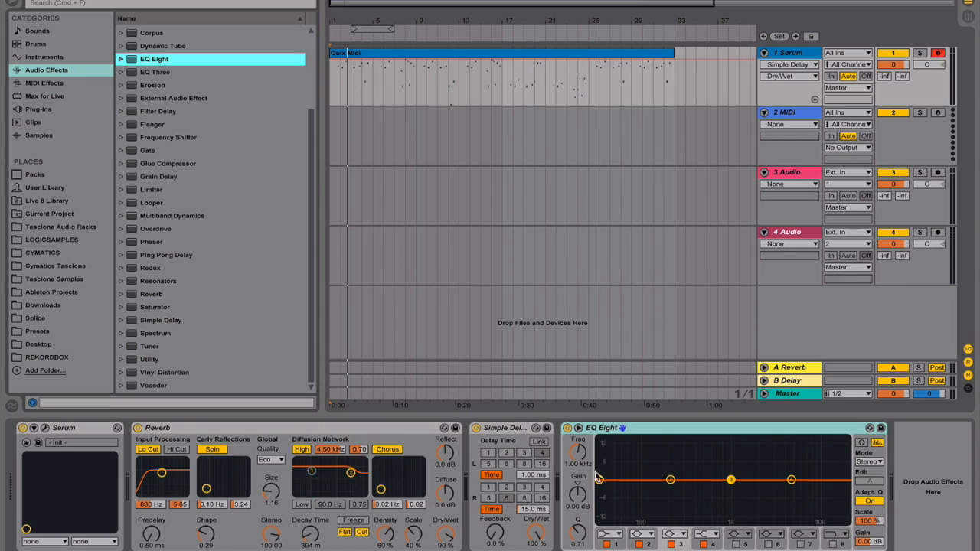
{"action": "left_click", "coordinate": [612, 537]}
{"action": "left_click", "coordinate": [610, 537]}
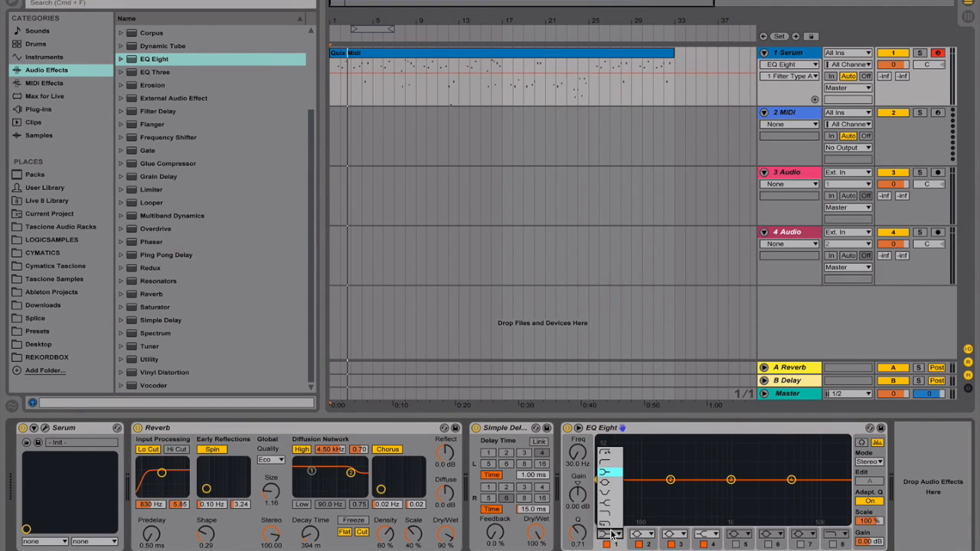
{"action": "left_click", "coordinate": [605, 454]}
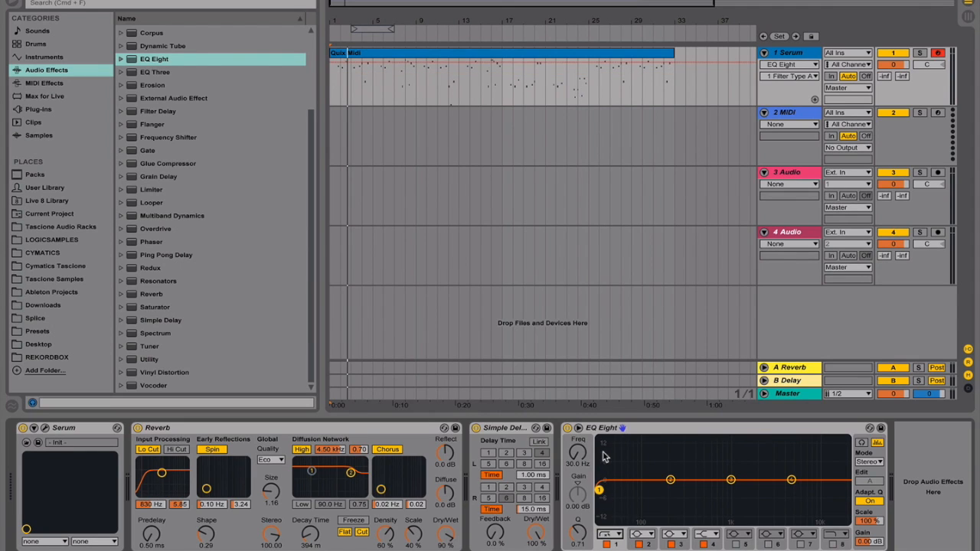
{"action": "left_click_drag", "start_coordinate": [599, 491], "coordinate": [664, 501]}
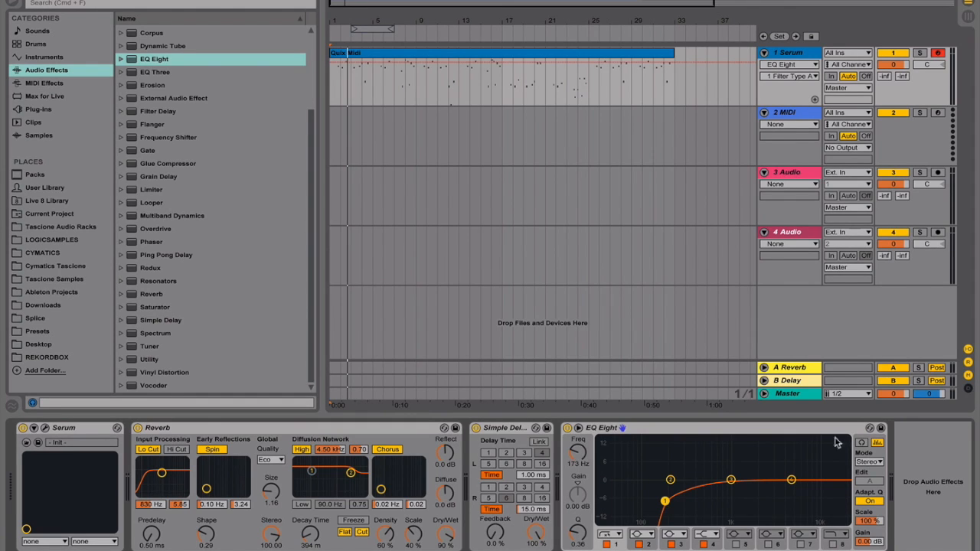
- Boost EQ band 3 by 5.08 dB at 519 Hz with Q 0.54 and band 4 by 3.35 dB at 6.96 kHz, auditioning the clip
{"action": "left_click_drag", "start_coordinate": [732, 480], "coordinate": [706, 466]}
{"action": "left_click_drag", "start_coordinate": [586, 534], "coordinate": [590, 535]}
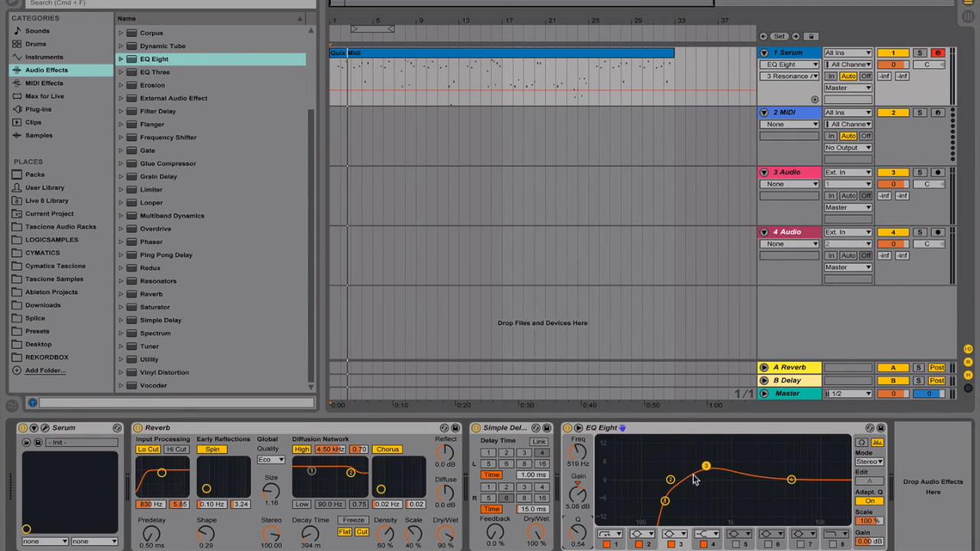
{"action": "left_click", "coordinate": [334, 79]}
{"action": "key", "text": "space"}
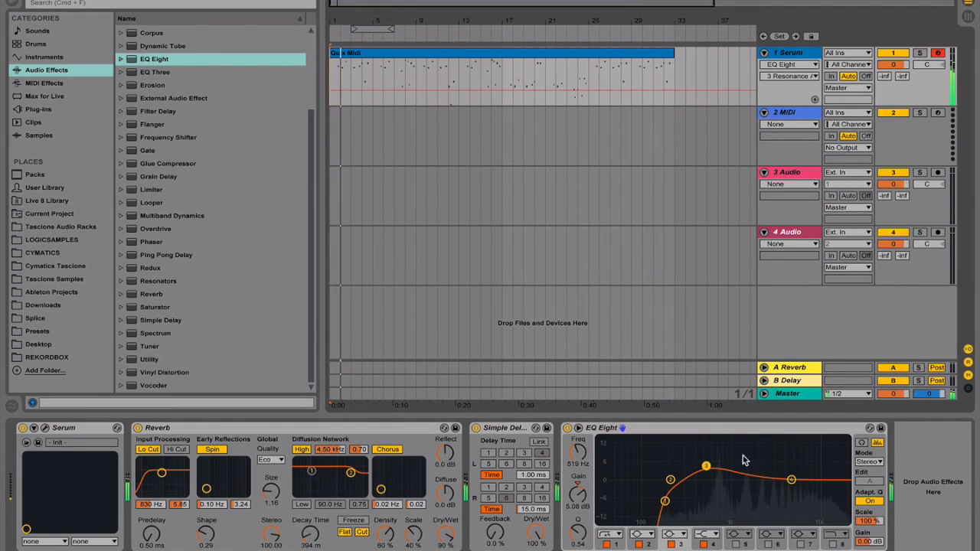
{"action": "left_click_drag", "start_coordinate": [790, 480], "coordinate": [803, 472]}
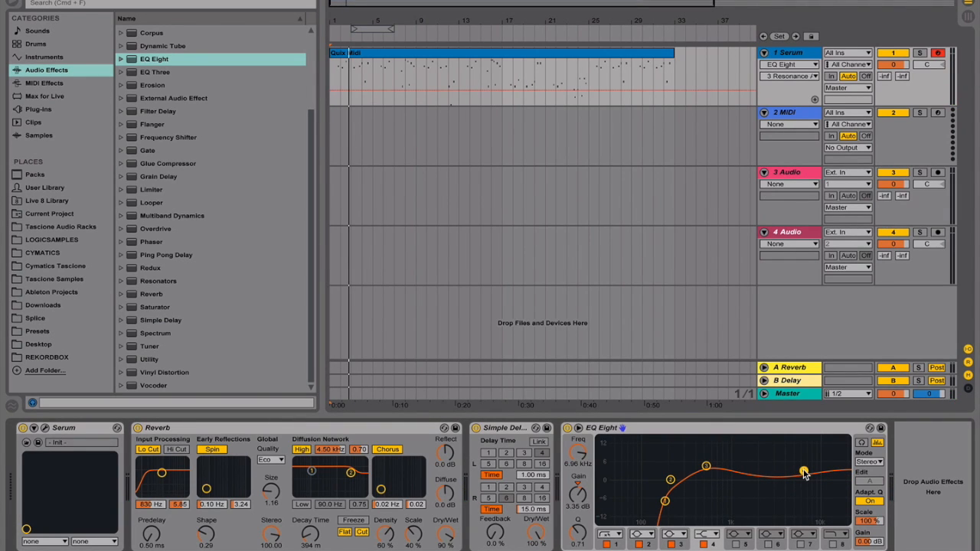
{"action": "key", "text": "space"}
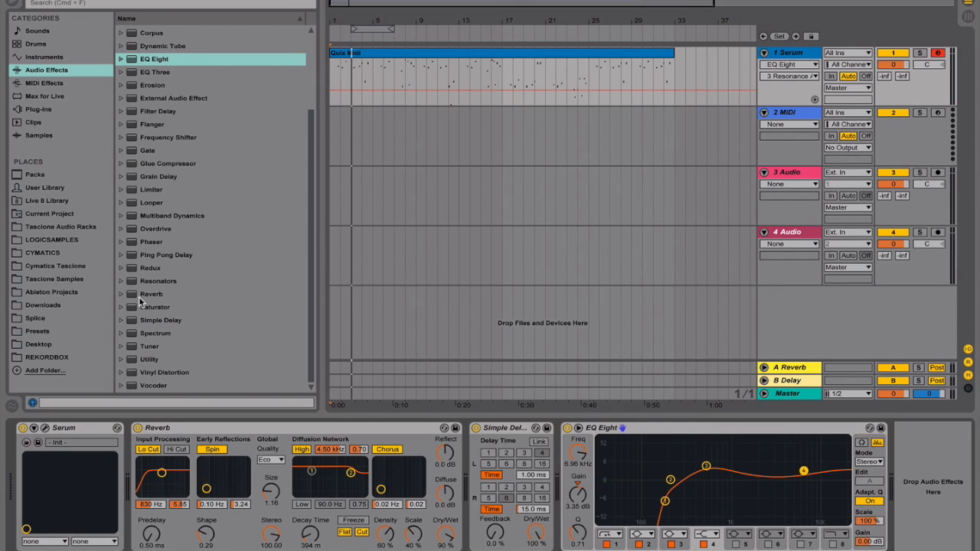
- Add the Bright Long Verb preset from the Reverb's Special presets after the EQ Eight
{"action": "scroll", "coordinate": [138, 296], "scroll_direction": "up", "scroll_amount": 2}
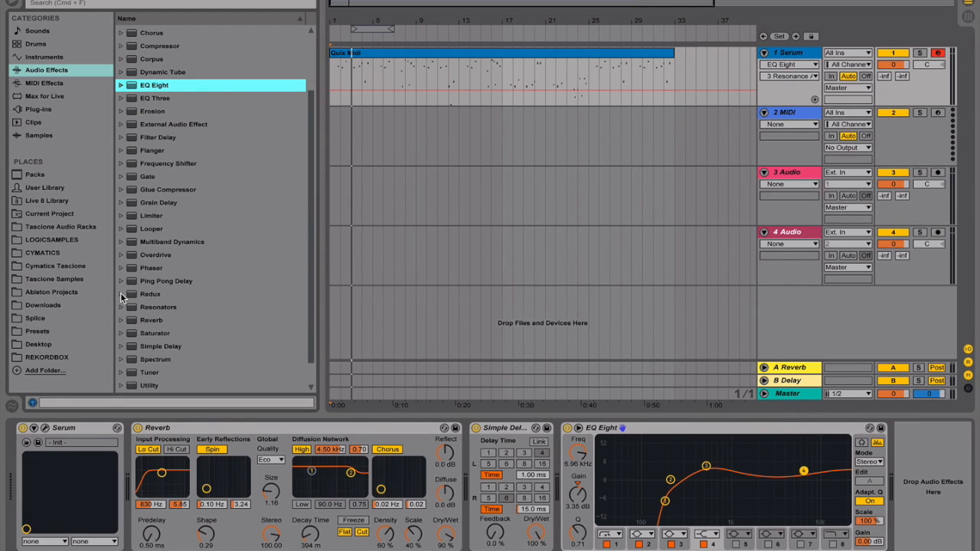
{"action": "left_click", "coordinate": [120, 320]}
{"action": "scroll", "coordinate": [239, 311], "scroll_direction": "down", "scroll_amount": 5}
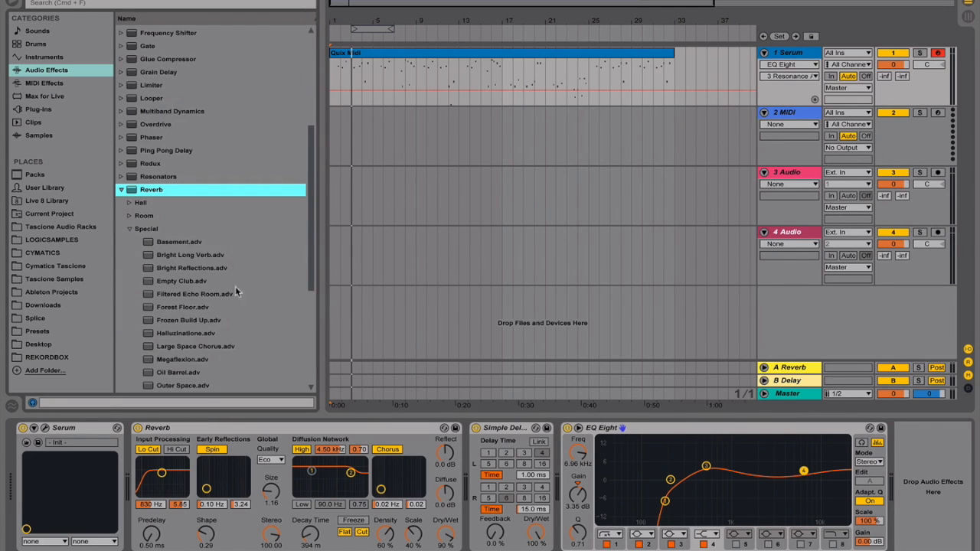
{"action": "double_click", "coordinate": [176, 254]}
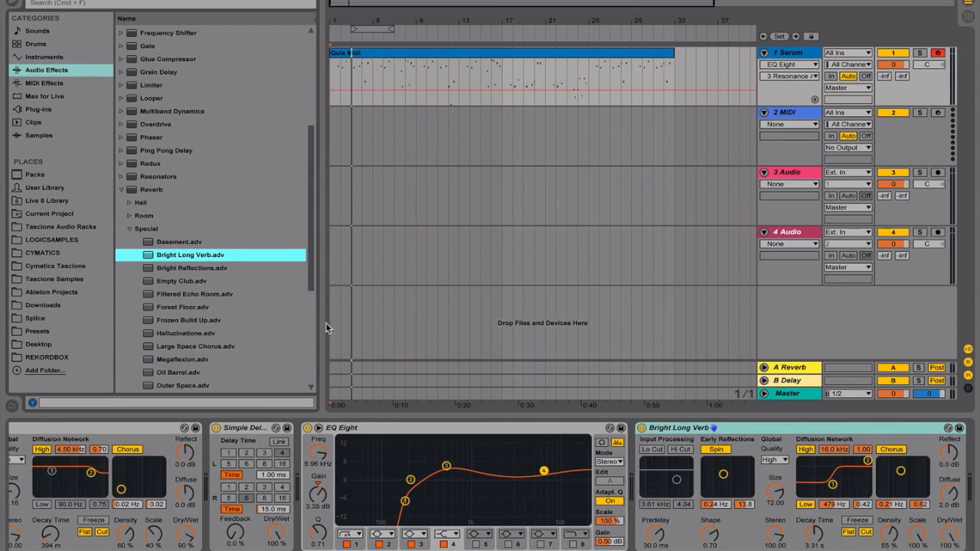
- Set Bright Long Verb's dry/wet to 20% and its decay time to 900 ms, and audition the clip
{"action": "left_click", "coordinate": [788, 511]}
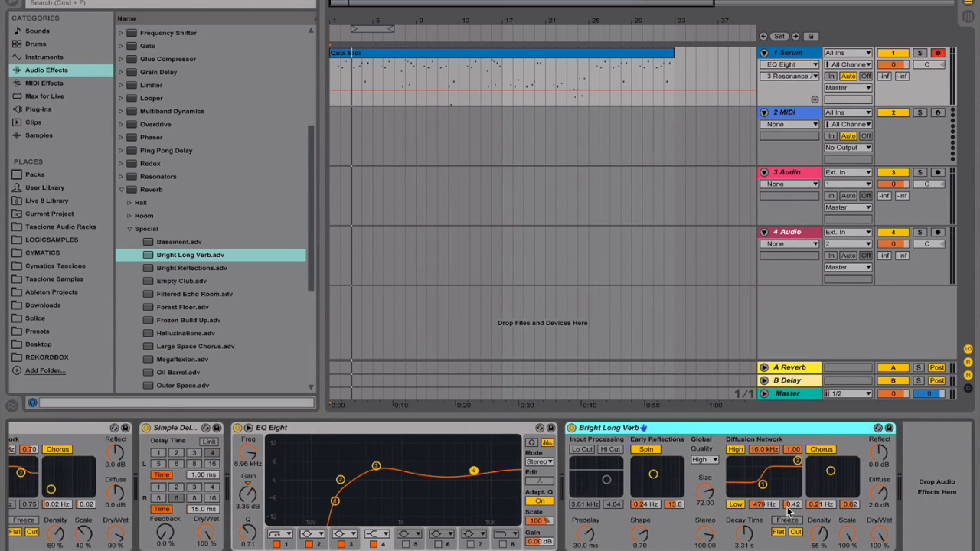
{"action": "left_click", "coordinate": [881, 536]}
{"action": "type", "text": "20"}
{"action": "key", "text": "Return"}
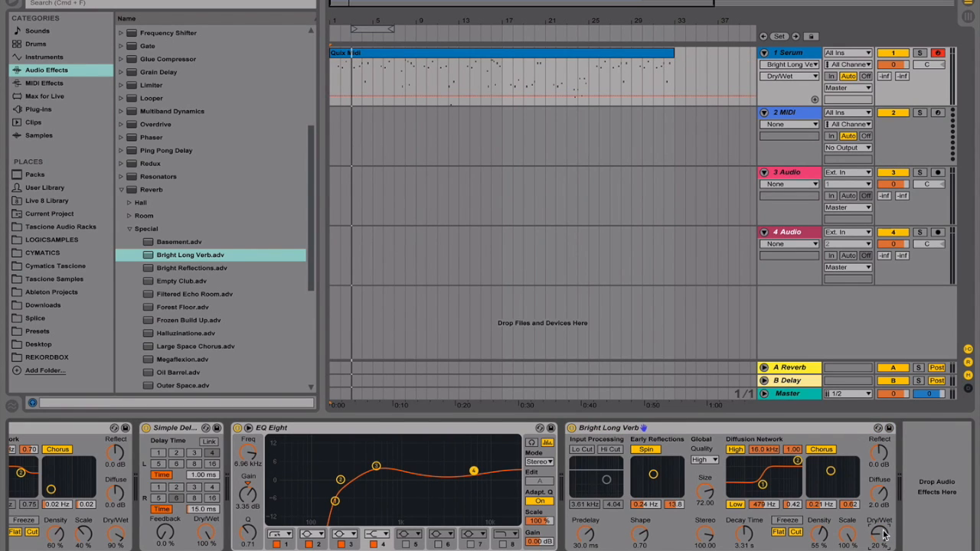
{"action": "left_click", "coordinate": [744, 538]}
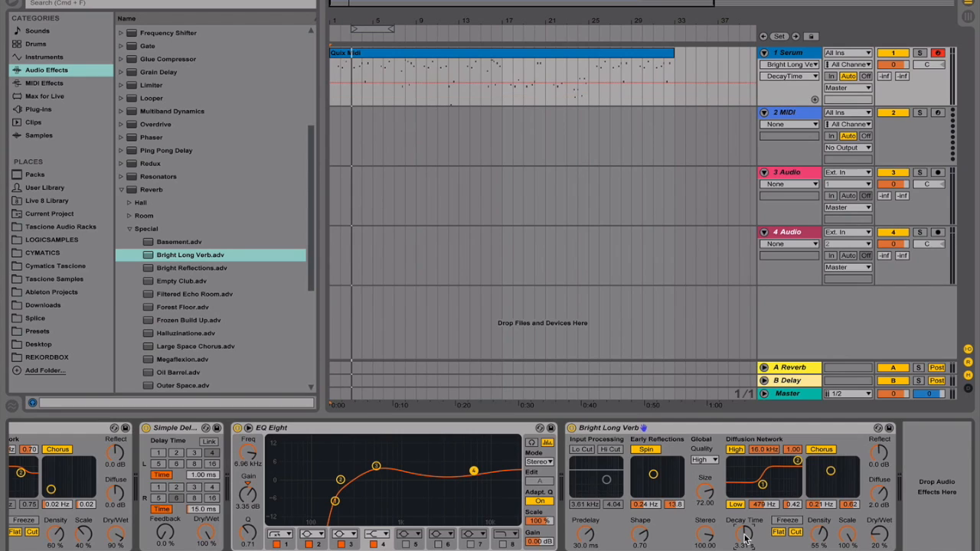
{"action": "left_click_drag", "start_coordinate": [744, 538], "coordinate": [745, 539]}
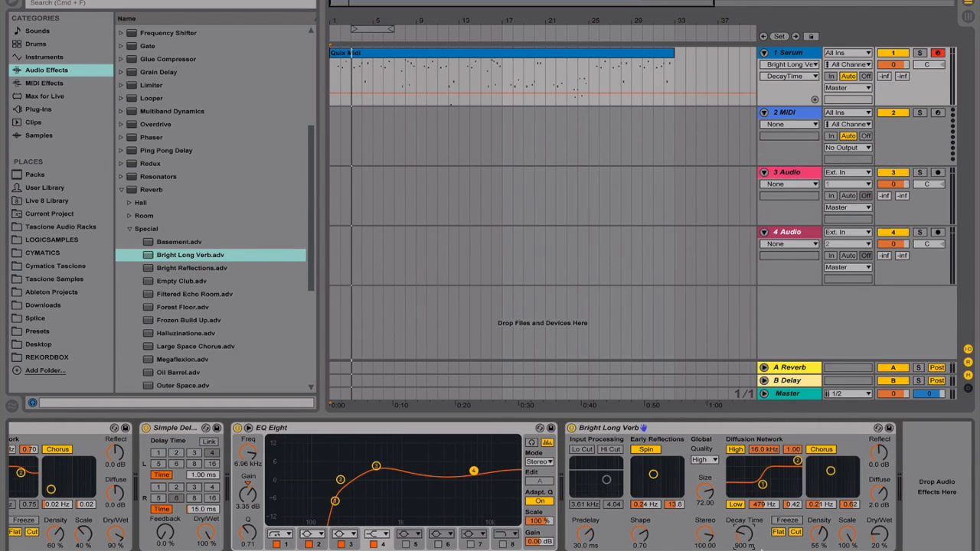
{"action": "key", "text": "space"}
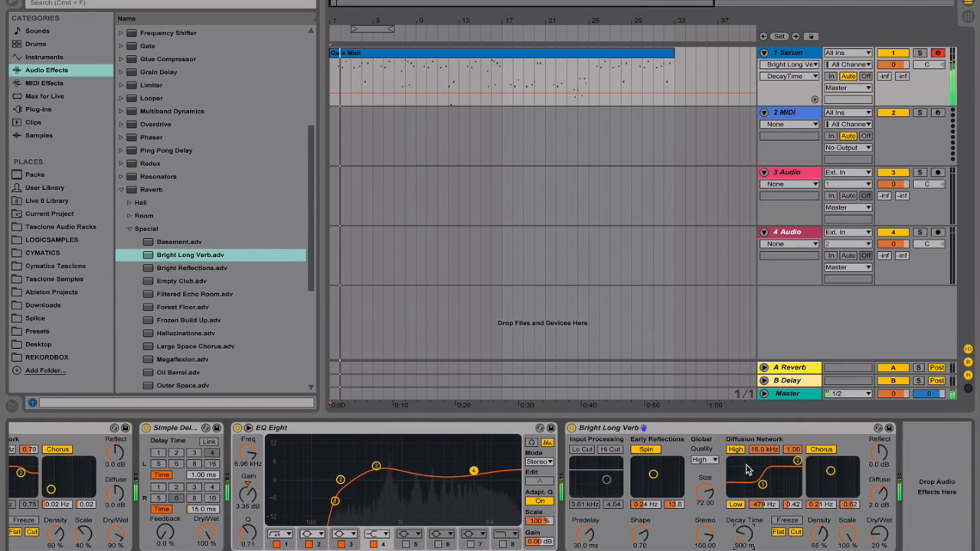
{"action": "key", "text": "space"}
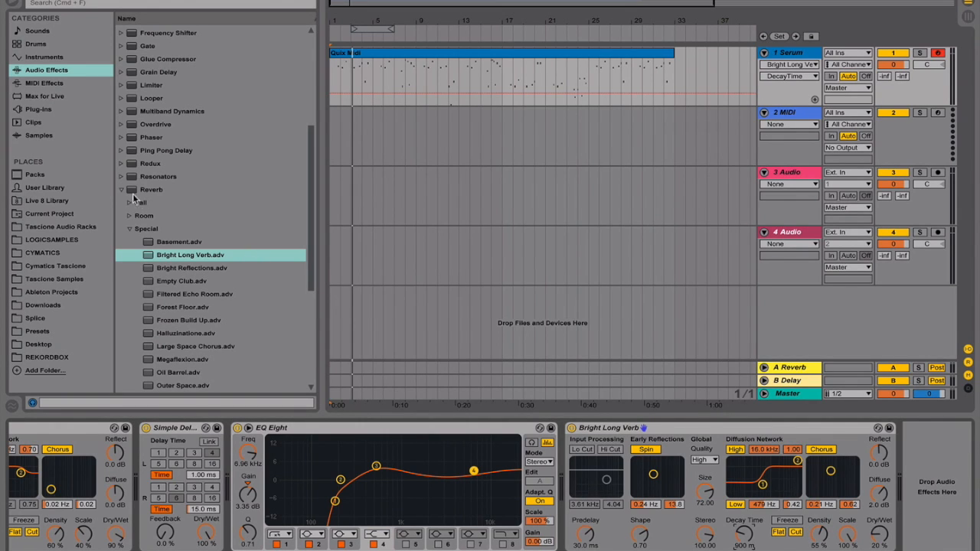
- Add the Multiband Compression preset of Multiband Dynamics after Bright Long Verb and audition the clip from its start
{"action": "left_click", "coordinate": [121, 190]}
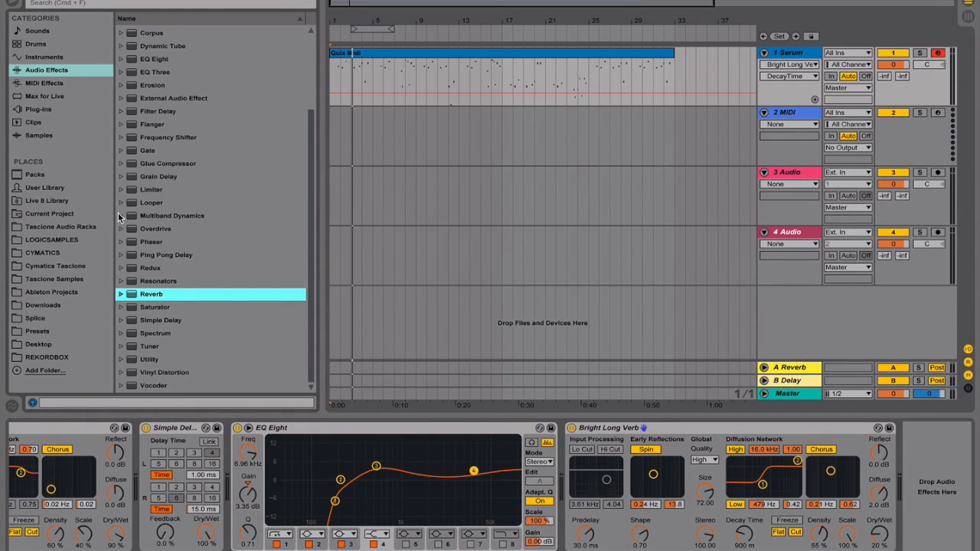
{"action": "left_click", "coordinate": [120, 216]}
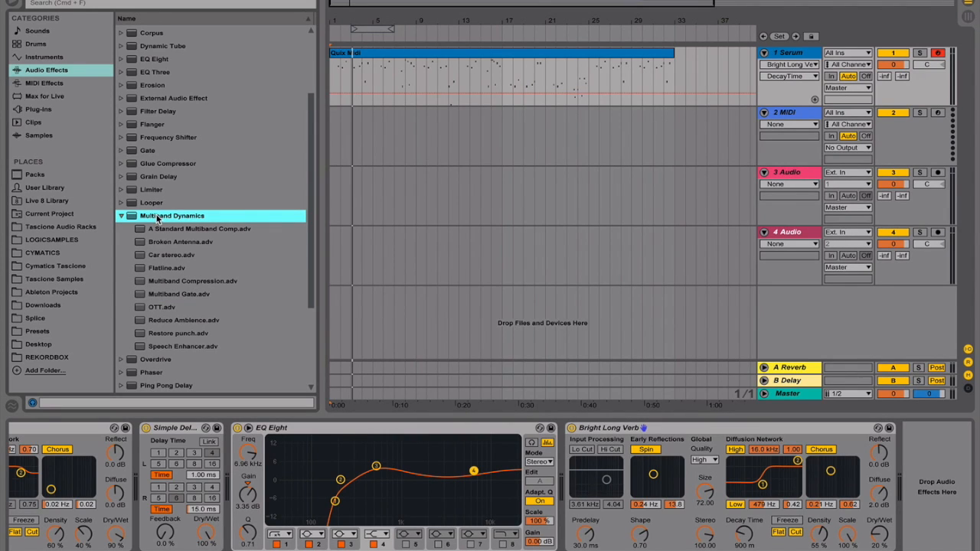
{"action": "double_click", "coordinate": [198, 281]}
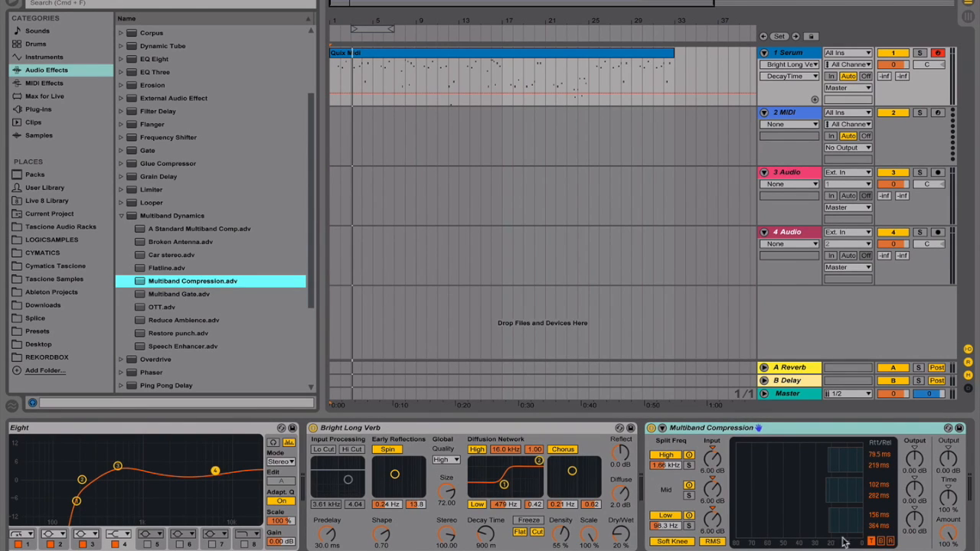
{"action": "left_click", "coordinate": [336, 78]}
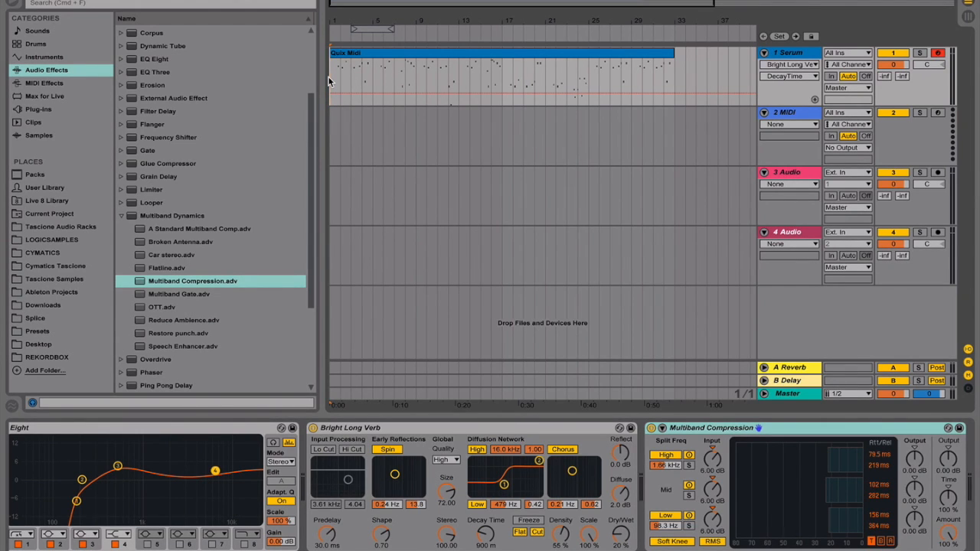
{"action": "left_click_drag", "start_coordinate": [341, 23], "coordinate": [341, 58]}
{"action": "key", "text": "space"}
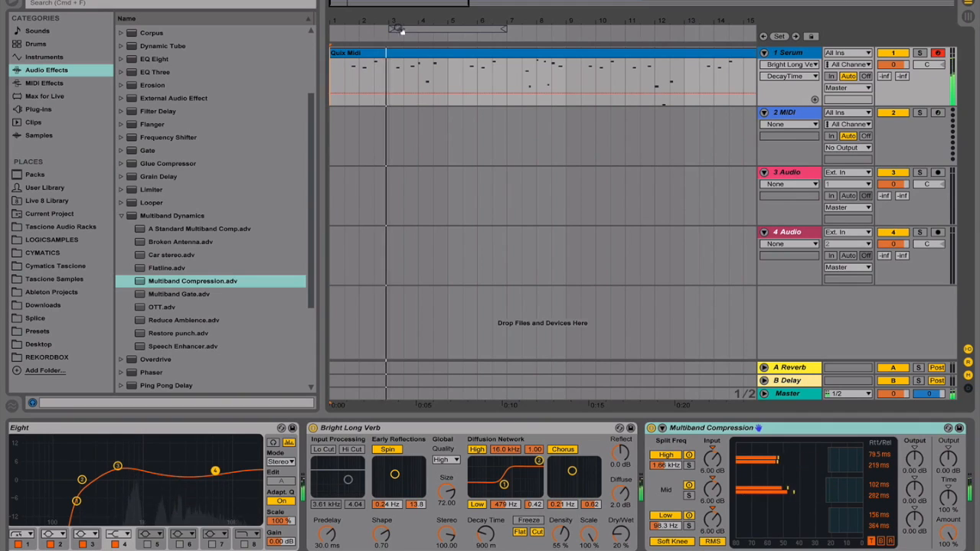
{"action": "left_click_drag", "start_coordinate": [418, 22], "coordinate": [384, 23]}
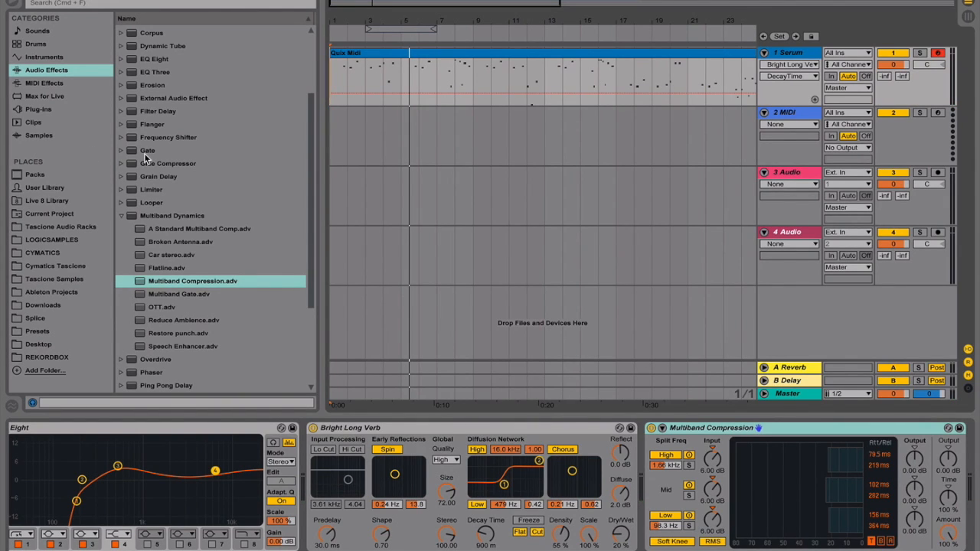
- Add a Glue Compressor at the end of the Serum track's effect chain
{"action": "double_click", "coordinate": [161, 163]}
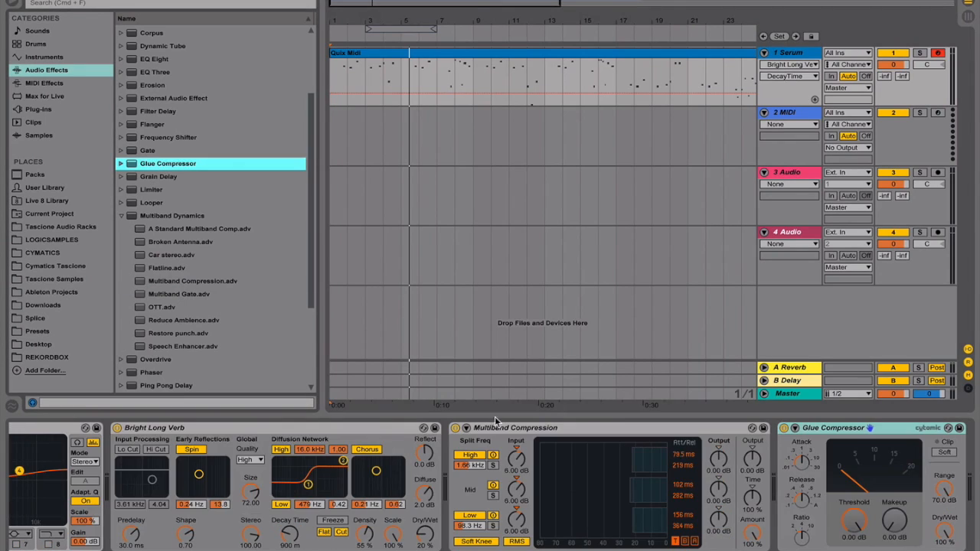
- Set the Glue Compressor's threshold to -5 dB and return the insert marker to the start of the clip
{"action": "left_click", "coordinate": [856, 522]}
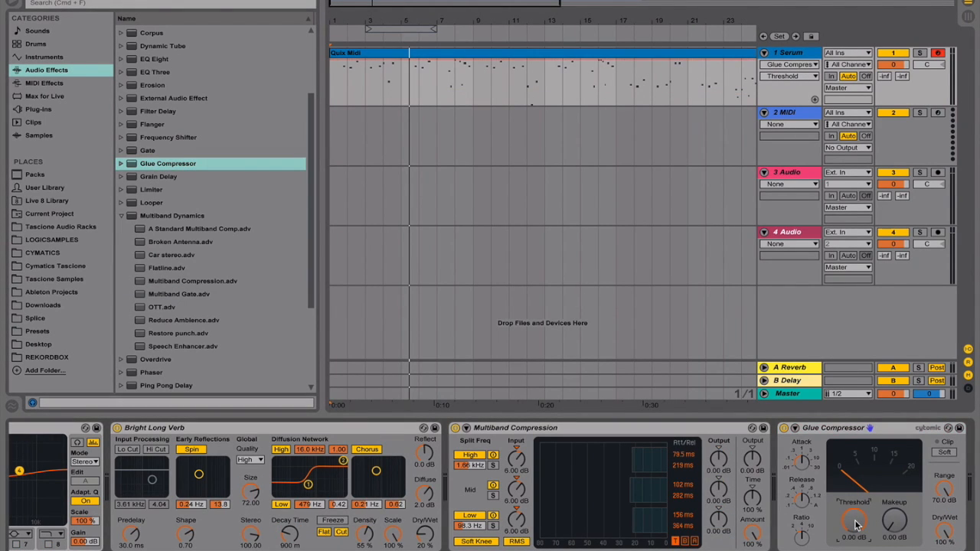
{"action": "type", "text": "-5"}
{"action": "key", "text": "Return"}
{"action": "left_click", "coordinate": [334, 84]}
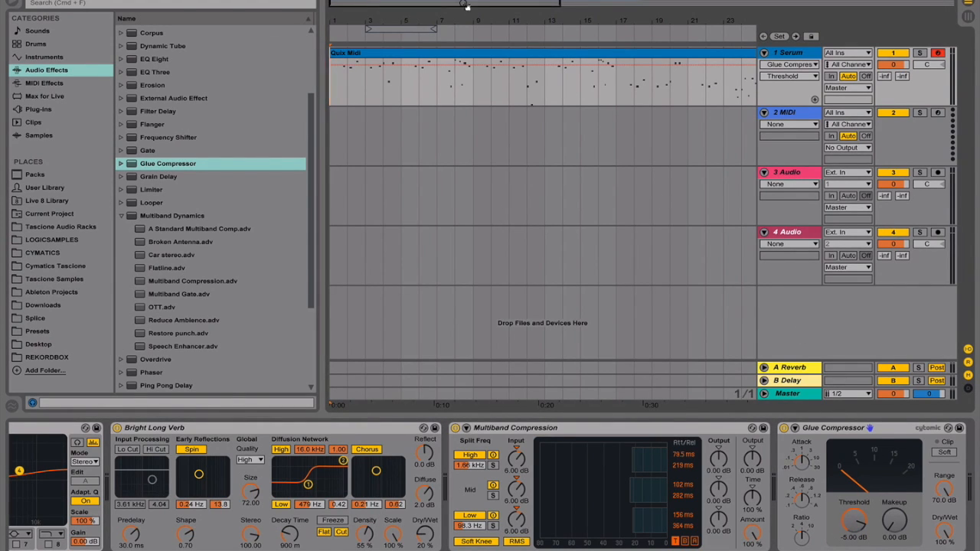
- In Serum's modulation matrix, route Macro 1 to the global Mast.Tun with an amount of 14
{"action": "key", "text": "minus"}
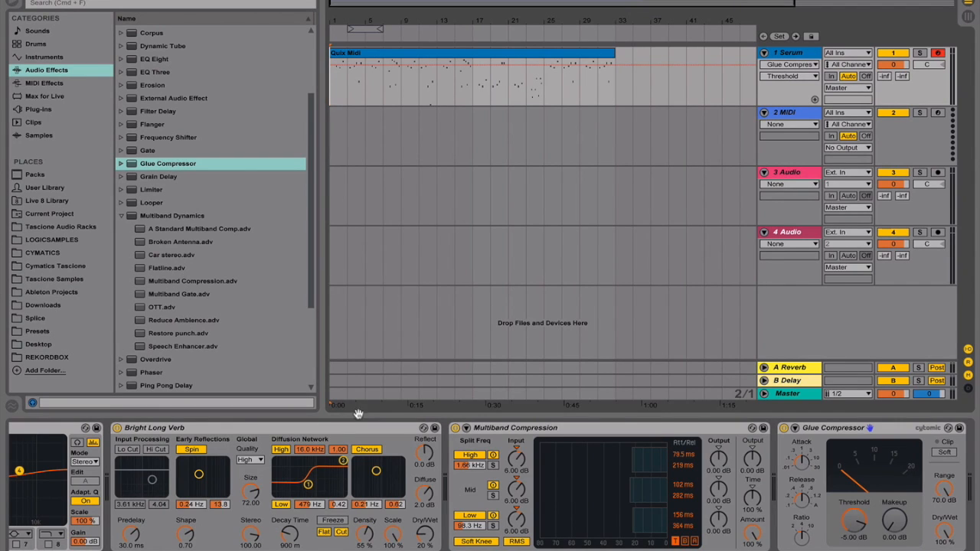
{"action": "scroll", "coordinate": [329, 463], "scroll_direction": "left", "scroll_amount": 10}
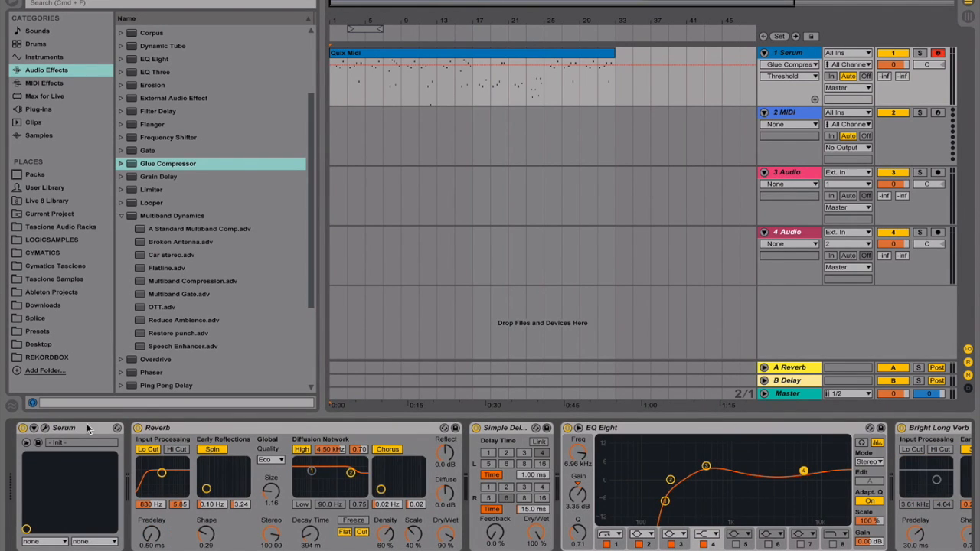
{"action": "left_click", "coordinate": [45, 429]}
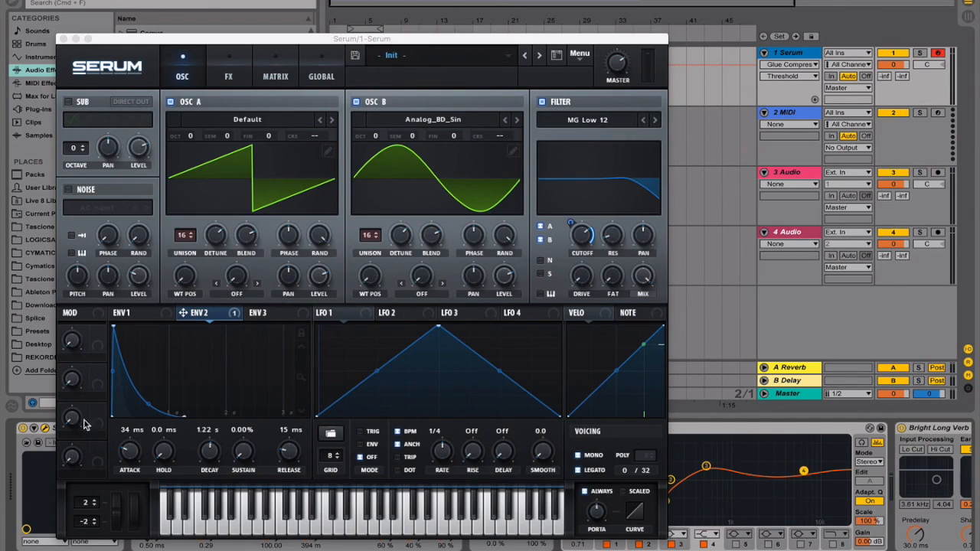
{"action": "left_click", "coordinate": [282, 75]}
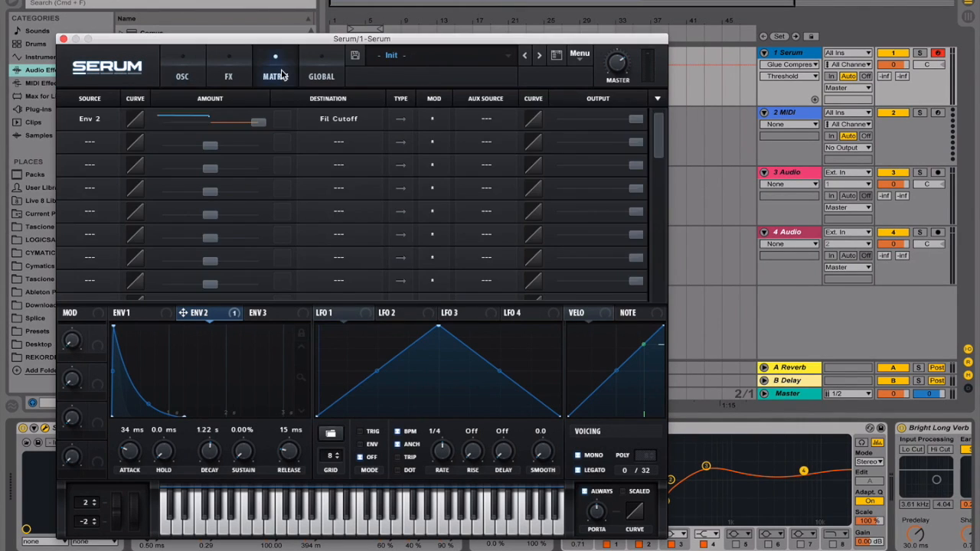
{"action": "left_click", "coordinate": [98, 145]}
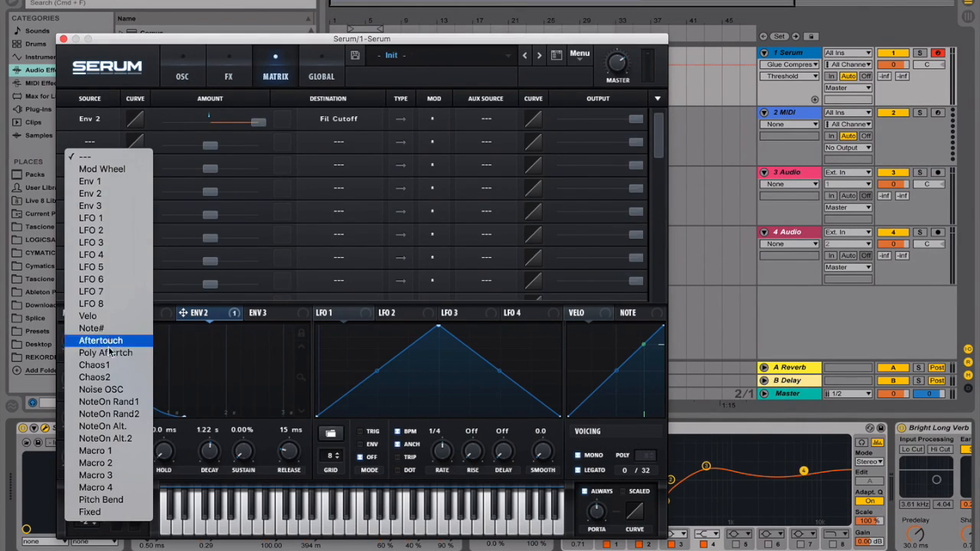
{"action": "left_click", "coordinate": [111, 452]}
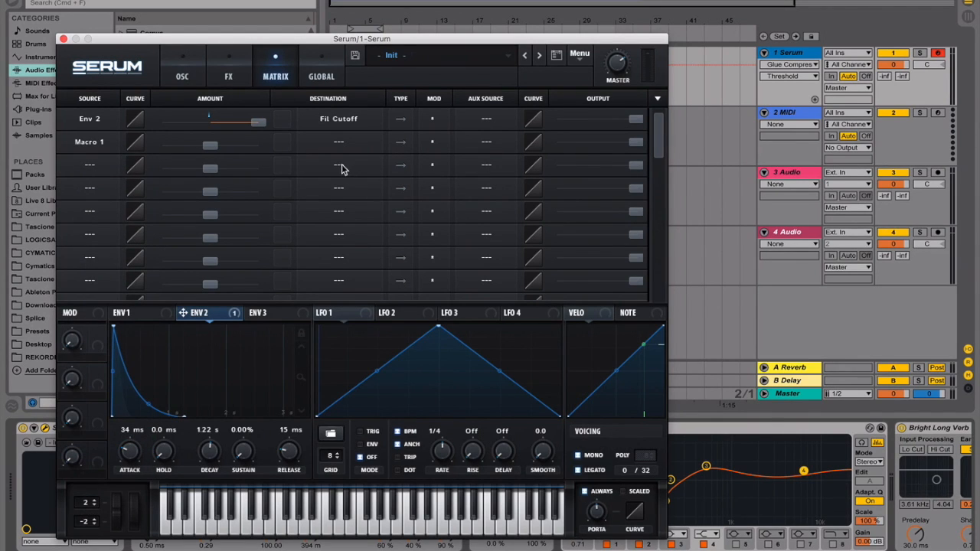
{"action": "left_click", "coordinate": [338, 148]}
{"action": "mouse_move", "coordinate": [350, 246]}
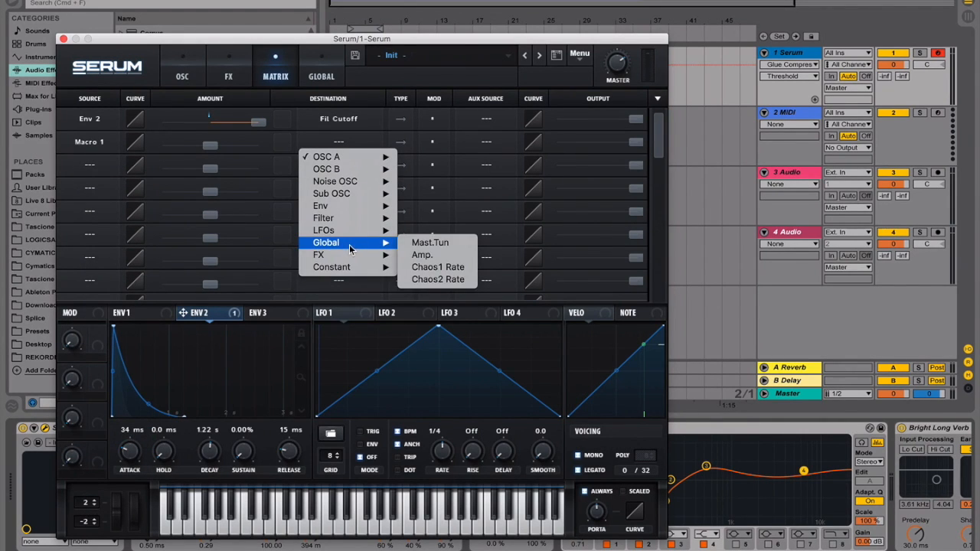
{"action": "left_click", "coordinate": [423, 243]}
{"action": "left_click_drag", "start_coordinate": [215, 148], "coordinate": [225, 148]}
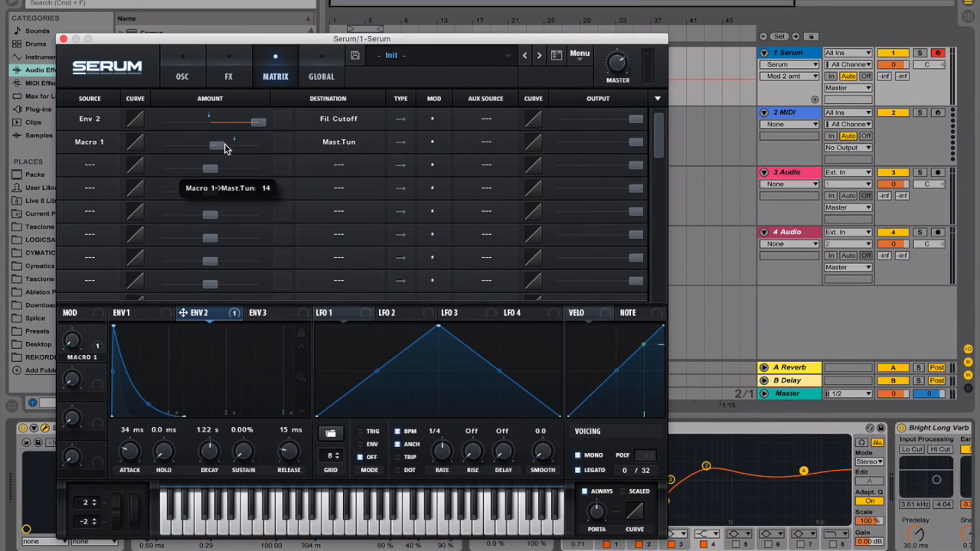
- Route Macro 2 to the global Mast.Tun in the next matrix row with a small negative amount
{"action": "left_click", "coordinate": [101, 165]}
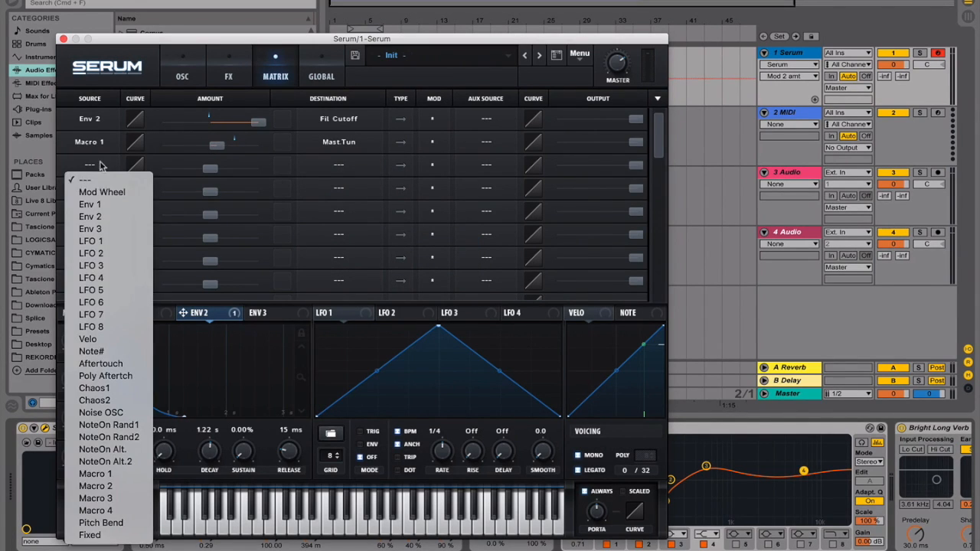
{"action": "left_click", "coordinate": [102, 492]}
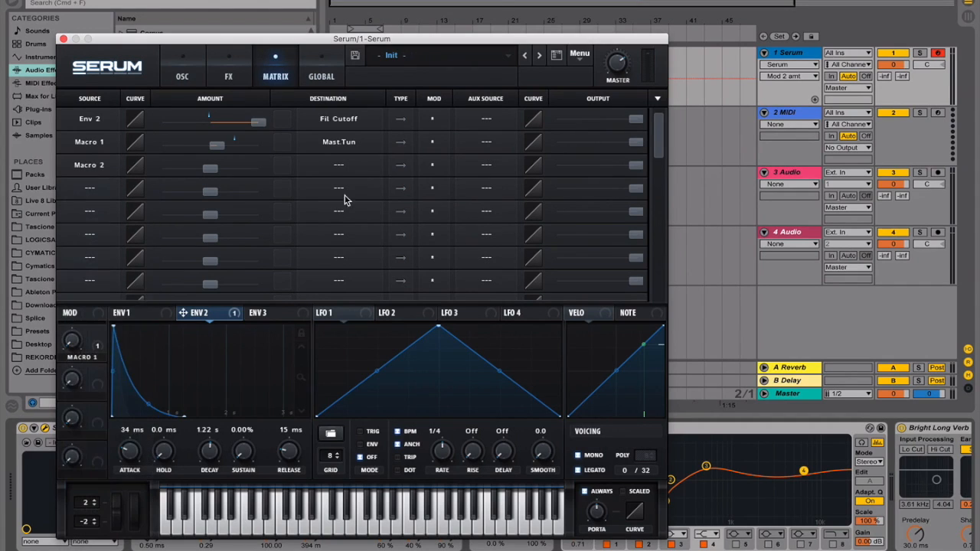
{"action": "left_click", "coordinate": [357, 170]}
{"action": "mouse_move", "coordinate": [354, 266]}
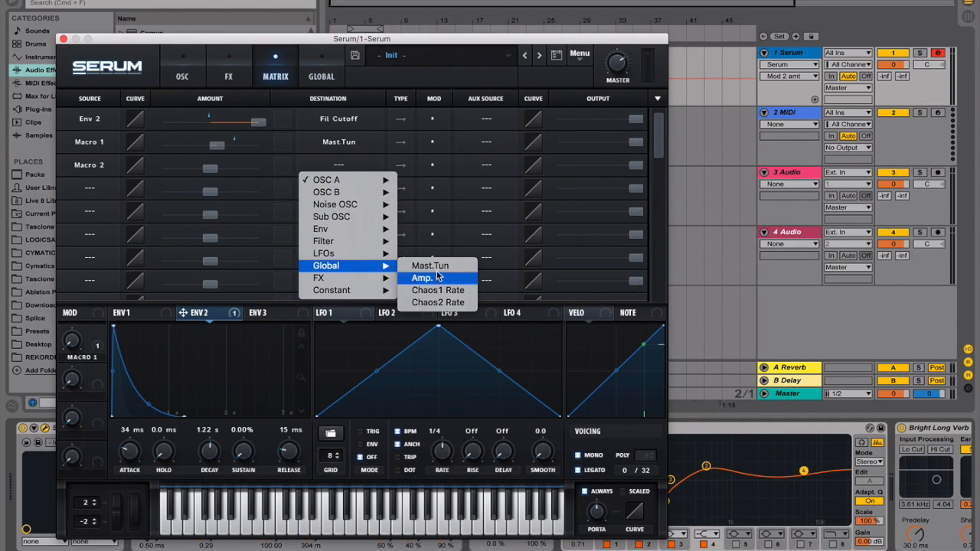
{"action": "left_click", "coordinate": [429, 266]}
{"action": "left_click_drag", "start_coordinate": [209, 166], "coordinate": [208, 175]}
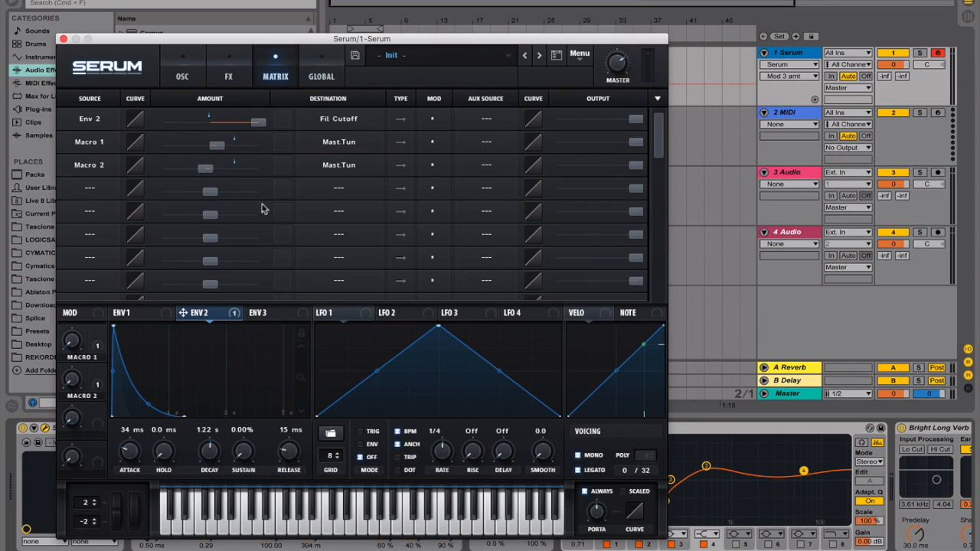
- Rename Macro 1 as Up and Macro 2 as Down
{"action": "double_click", "coordinate": [90, 359]}
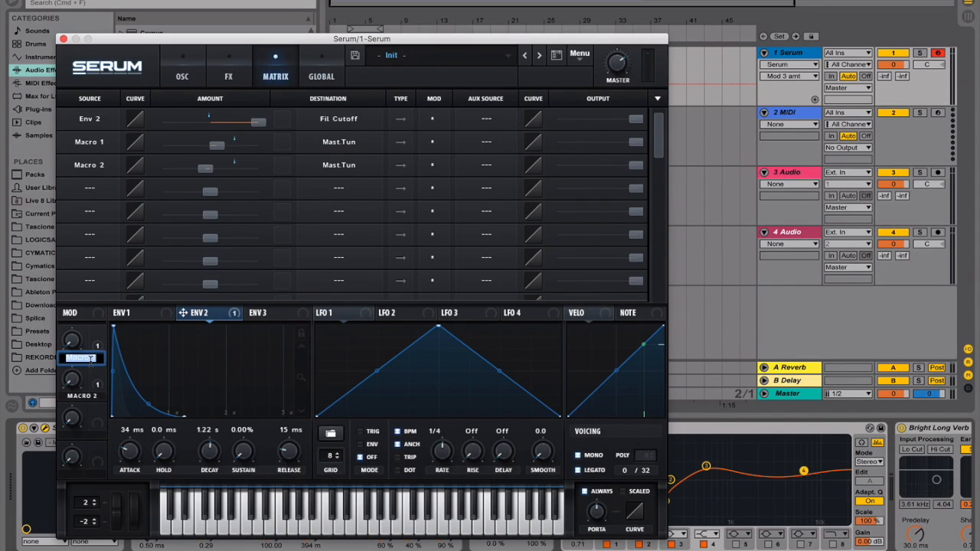
{"action": "type", "text": "Up"}
{"action": "key", "text": "Return"}
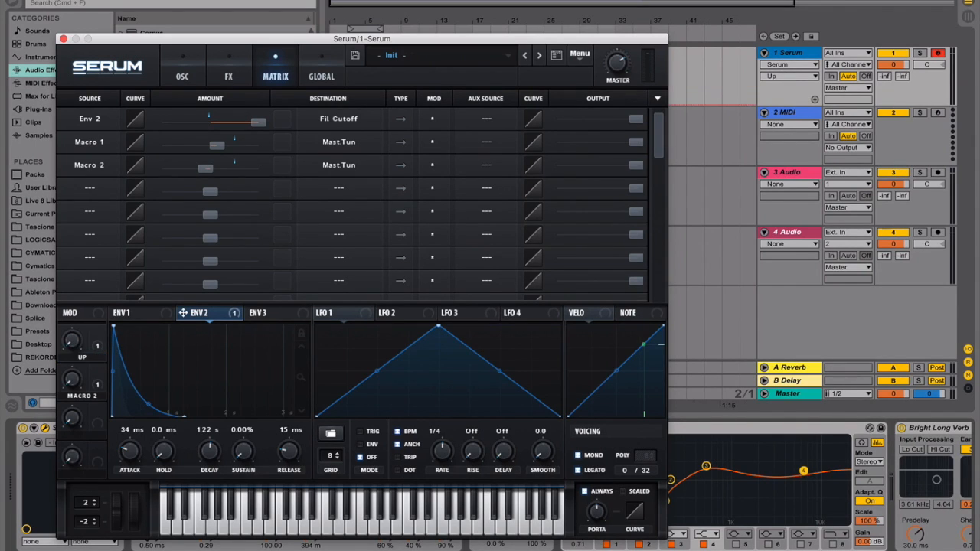
{"action": "double_click", "coordinate": [93, 396]}
{"action": "type", "text": "Down"}
{"action": "key", "text": "Return"}
- Bring up the Up macro's automation on the Serum track, leaving the macro at 0%, and close the Serum window
{"action": "left_click", "coordinate": [76, 342]}
{"action": "left_click_drag", "start_coordinate": [126, 172], "coordinate": [78, 375]}
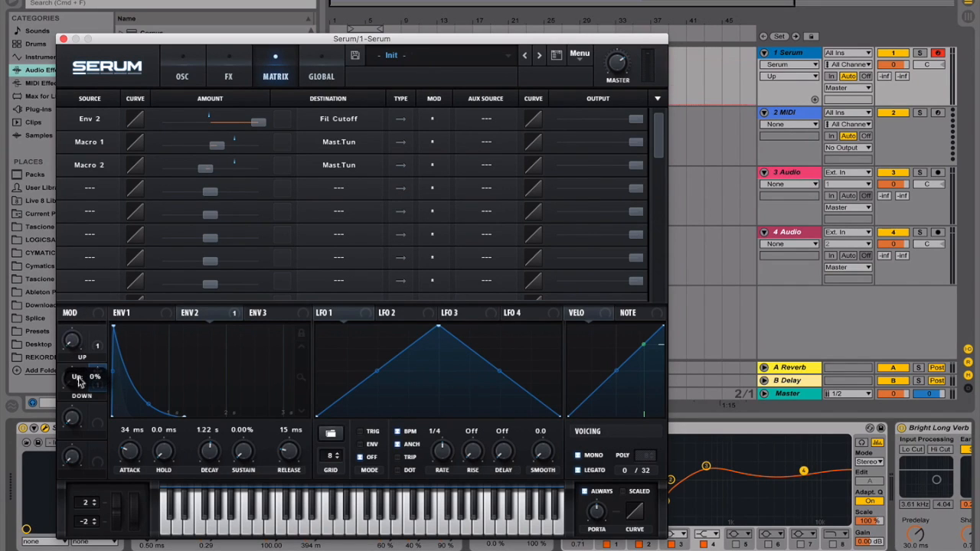
{"action": "left_click", "coordinate": [64, 39]}
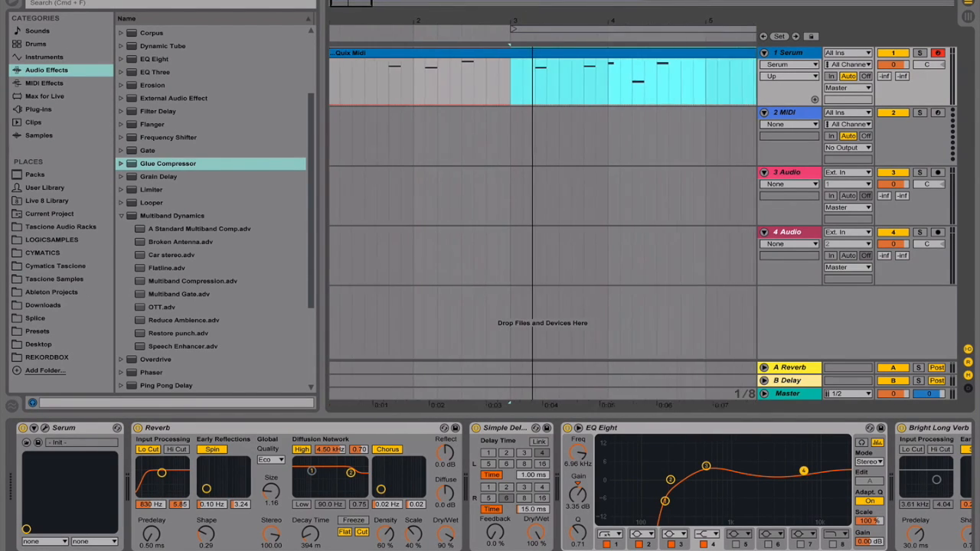
{"action": "left_click", "coordinate": [588, 104]}
{"action": "mouse_move", "coordinate": [718, 80]}
{"action": "left_mouse_down"}
{"action": "mouse_move", "coordinate": [332, 82]}
{"action": "mouse_move", "coordinate": [342, 76]}
{"action": "left_mouse_up"}
{"action": "left_click", "coordinate": [342, 76]}
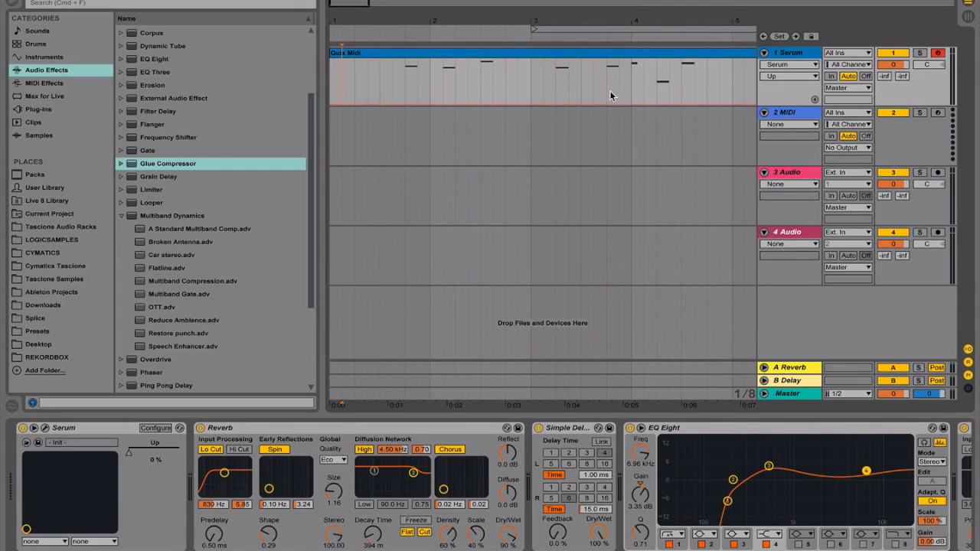
- Draw an Up automation spike on the note just before bar 4, curve its fall back to zero, and audition it
{"action": "key", "text": "b"}
{"action": "left_click_drag", "start_coordinate": [610, 82], "coordinate": [612, 49]}
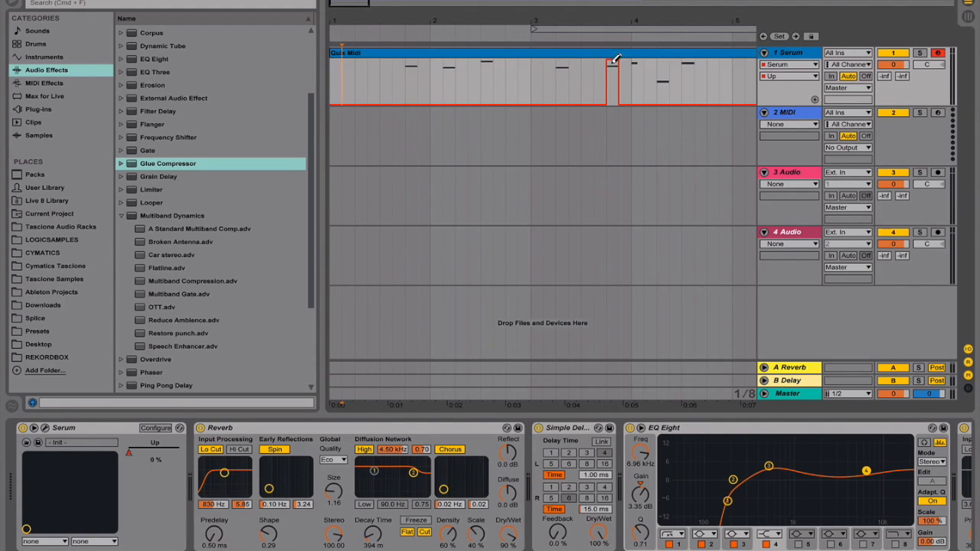
{"action": "left_click", "coordinate": [613, 95]}
{"action": "left_click_drag", "start_coordinate": [615, 96], "coordinate": [622, 46]}
{"action": "key", "text": "b"}
{"action": "left_click", "coordinate": [618, 62]}
{"action": "left_click_drag", "start_coordinate": [612, 83], "coordinate": [612, 93]}
{"action": "key", "text": "space"}
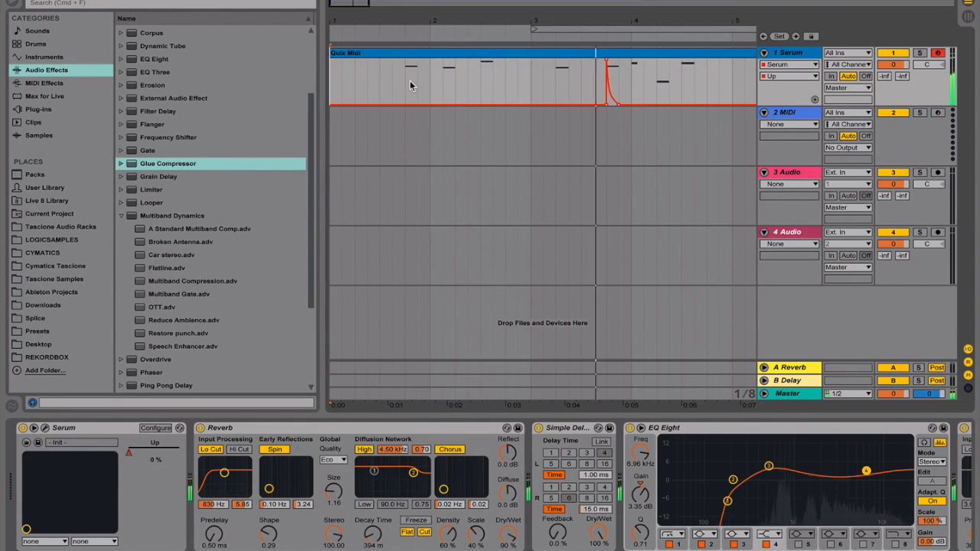
{"action": "key", "text": "space"}
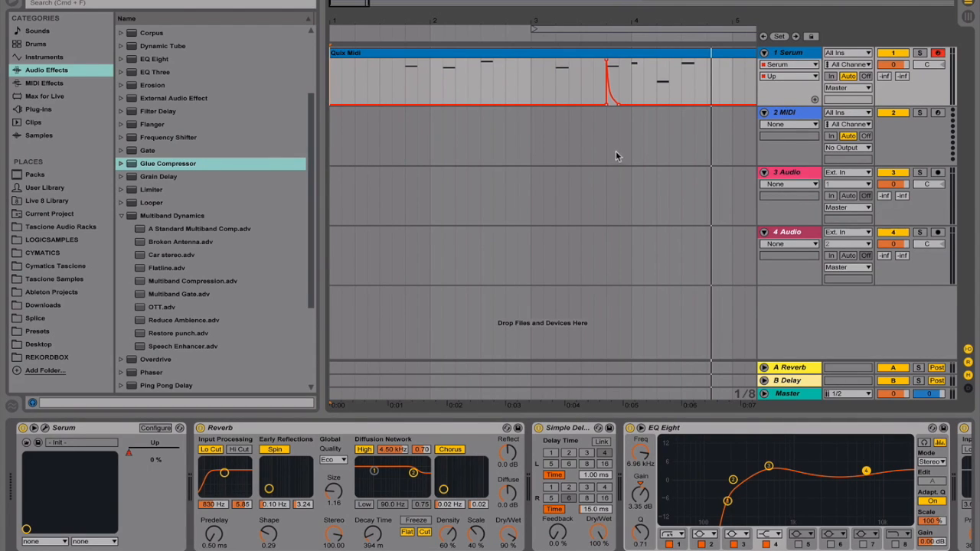
- Move the Up automation to its own lane below the Serum track
{"action": "left_click", "coordinate": [815, 99]}
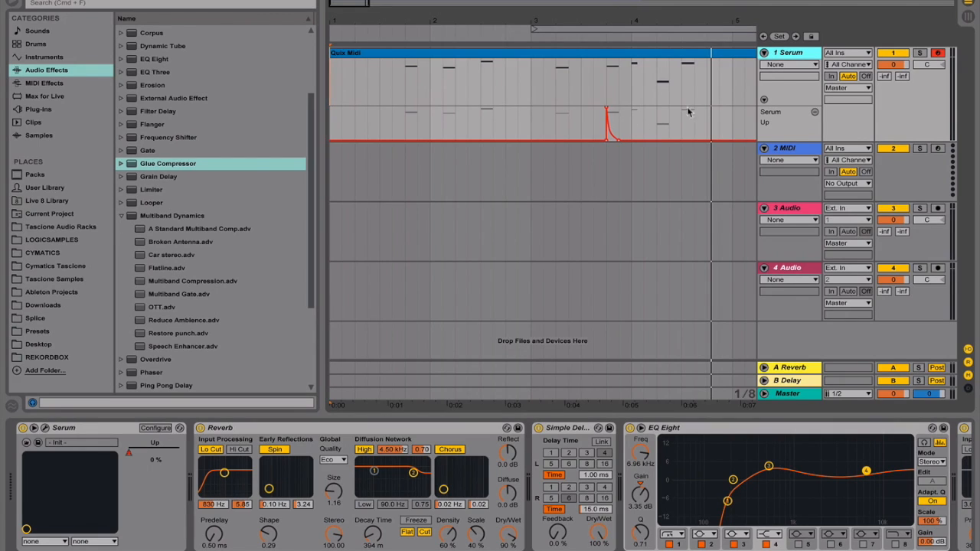
{"action": "left_click", "coordinate": [776, 66]}
{"action": "left_click", "coordinate": [781, 80]}
{"action": "left_click", "coordinate": [781, 77]}
{"action": "left_click", "coordinate": [780, 76]}
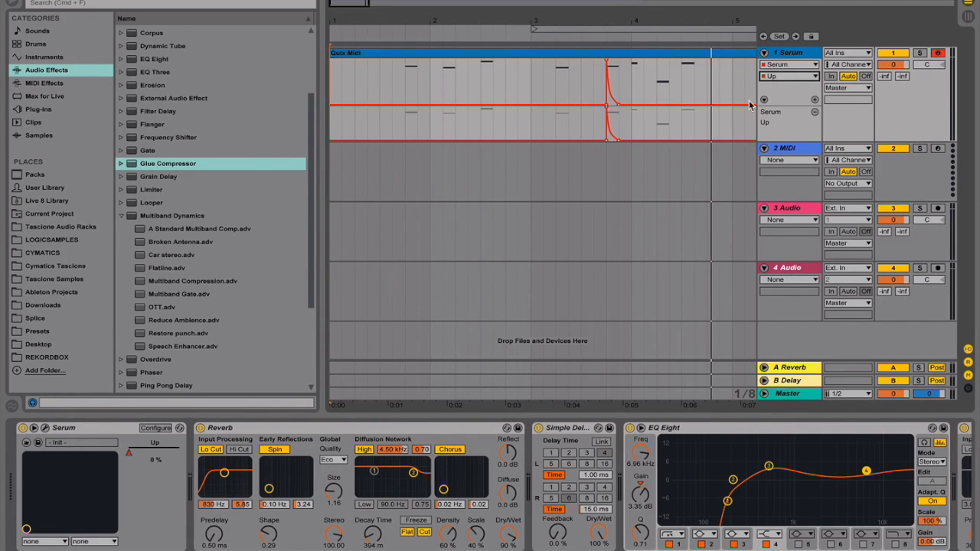
- Bring up the Down macro's automation from Serum and give it a separate lane on the track
{"action": "left_click", "coordinate": [44, 427]}
{"action": "left_click", "coordinate": [73, 383]}
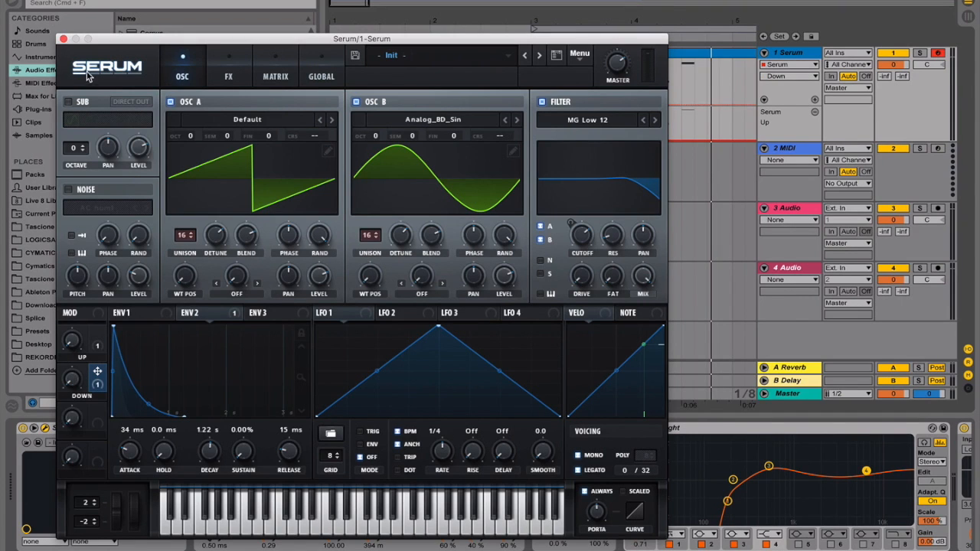
{"action": "left_click", "coordinate": [63, 38]}
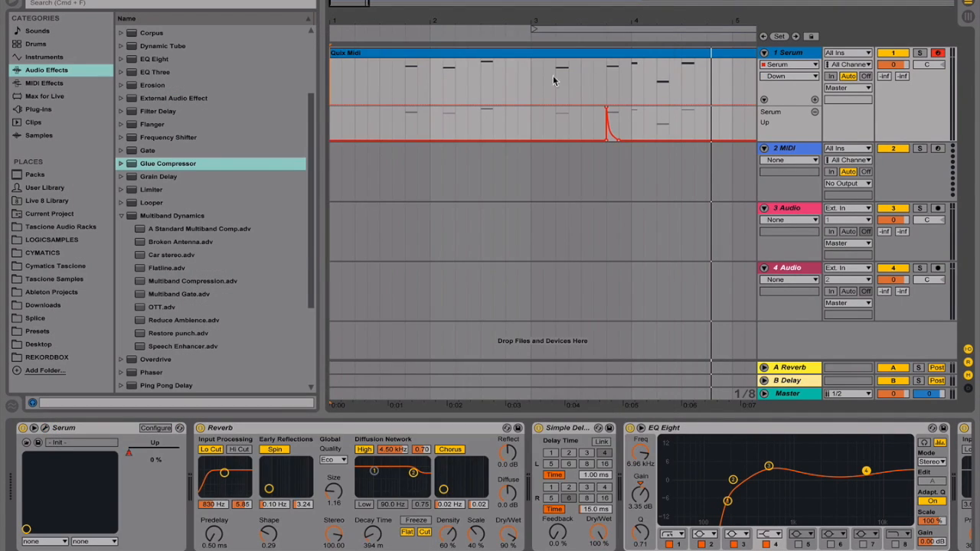
{"action": "left_click", "coordinate": [814, 101]}
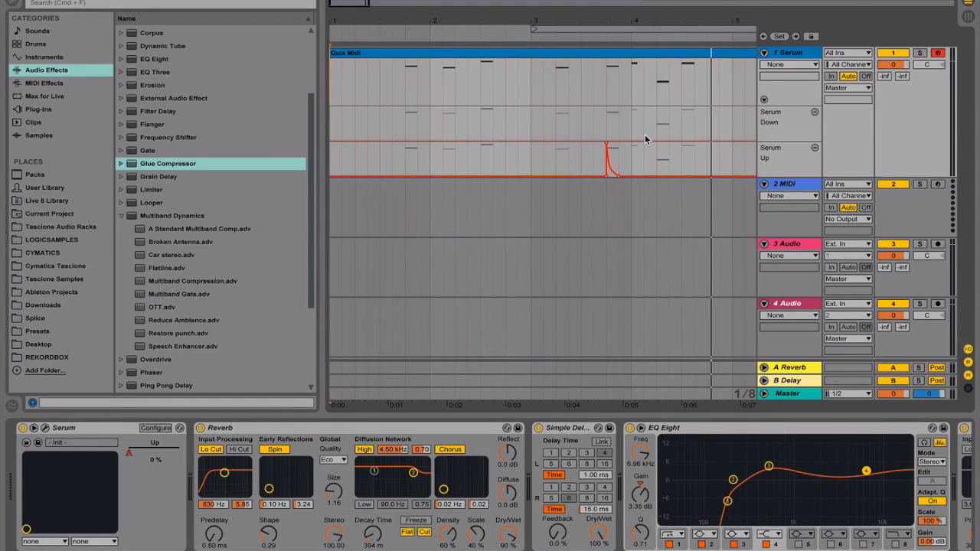
- Draw a Down automation spike on the note at bar 4, curve its fall back to zero, and audition from bar 3
{"action": "key", "text": "b"}
{"action": "mouse_move", "coordinate": [645, 136]}
{"action": "left_mouse_down"}
{"action": "mouse_move", "coordinate": [646, 84]}
{"action": "mouse_move", "coordinate": [649, 150]}
{"action": "left_mouse_up"}
{"action": "key", "text": "b"}
{"action": "left_click", "coordinate": [643, 109]}
{"action": "left_click_drag", "start_coordinate": [642, 121], "coordinate": [641, 132]}
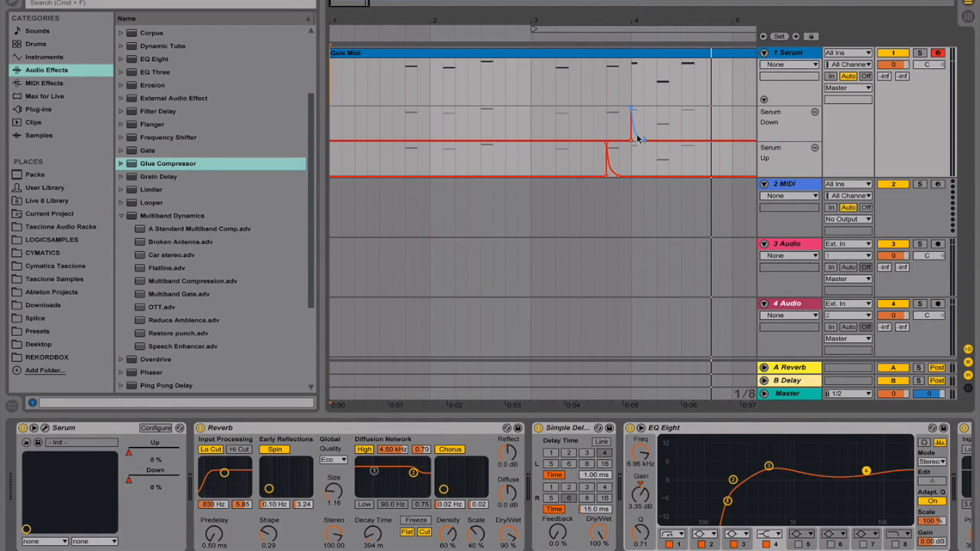
{"action": "left_click", "coordinate": [547, 125]}
{"action": "key", "text": "space"}
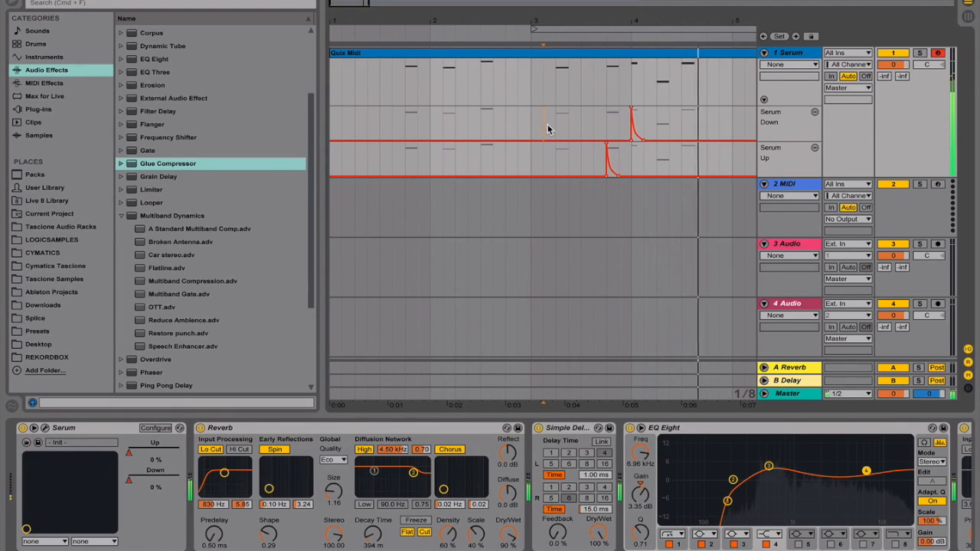
{"action": "key", "text": "space"}
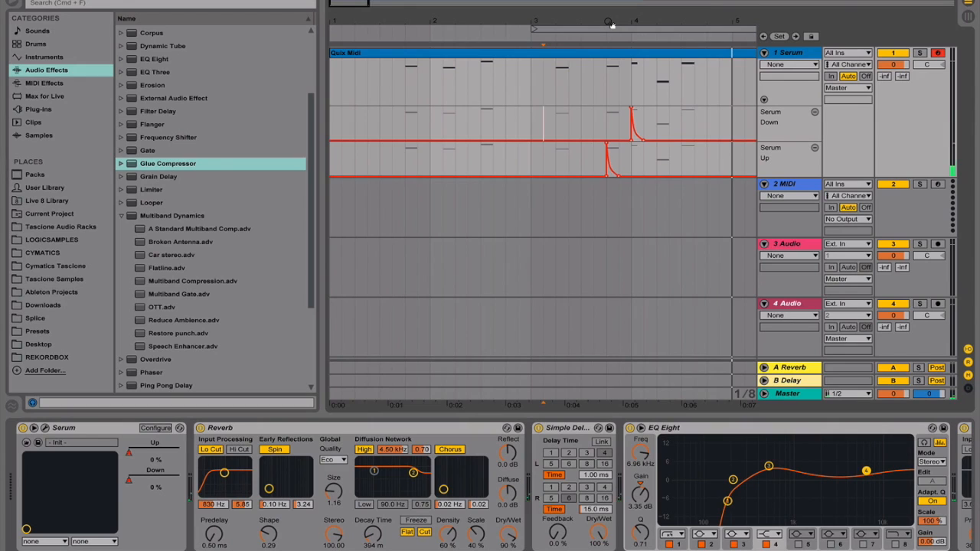
- Duplicate the first four bars of the Up and Down automation seven times to the clip's end, and select the Serum track
{"action": "left_click_drag", "start_coordinate": [609, 23], "coordinate": [452, 8]}
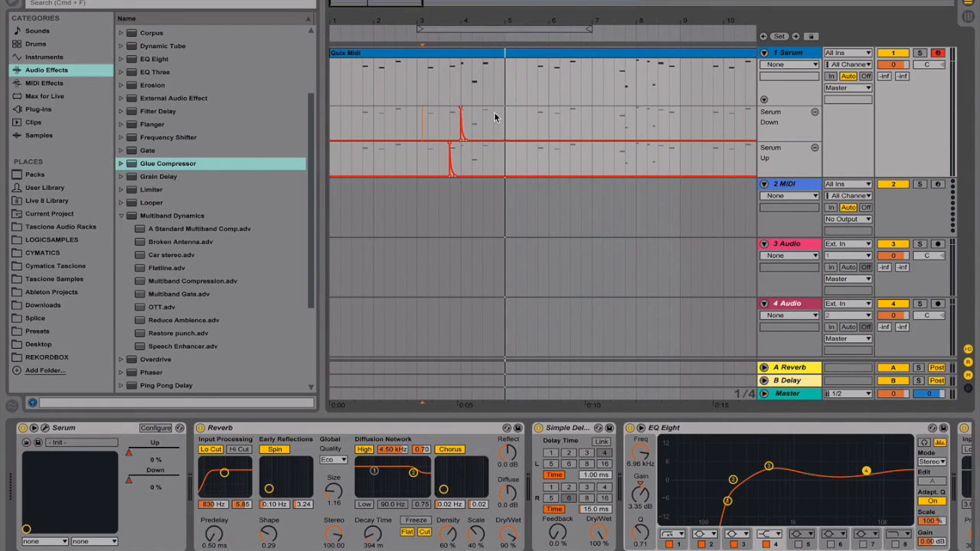
{"action": "left_click_drag", "start_coordinate": [501, 121], "coordinate": [334, 170]}
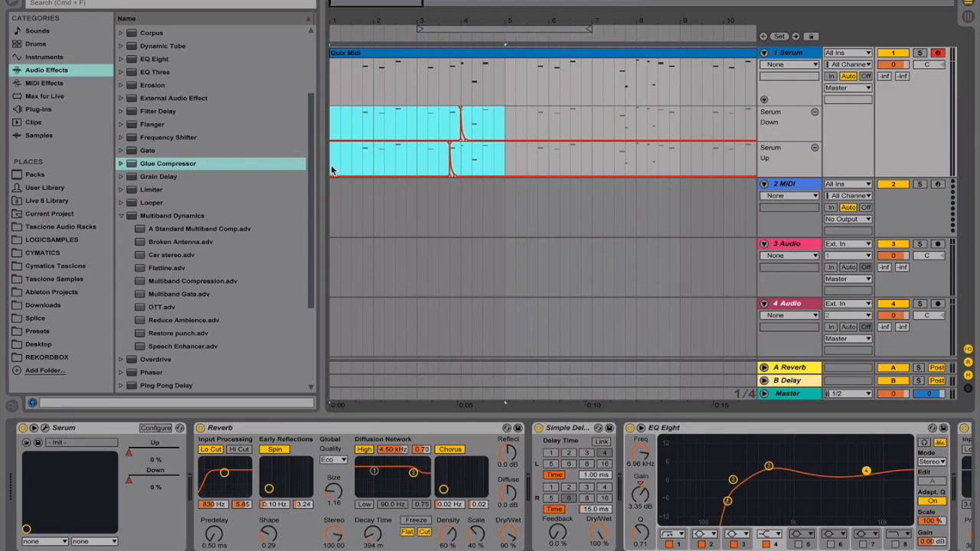
{"action": "left_click_drag", "start_coordinate": [423, 29], "coordinate": [357, 23]}
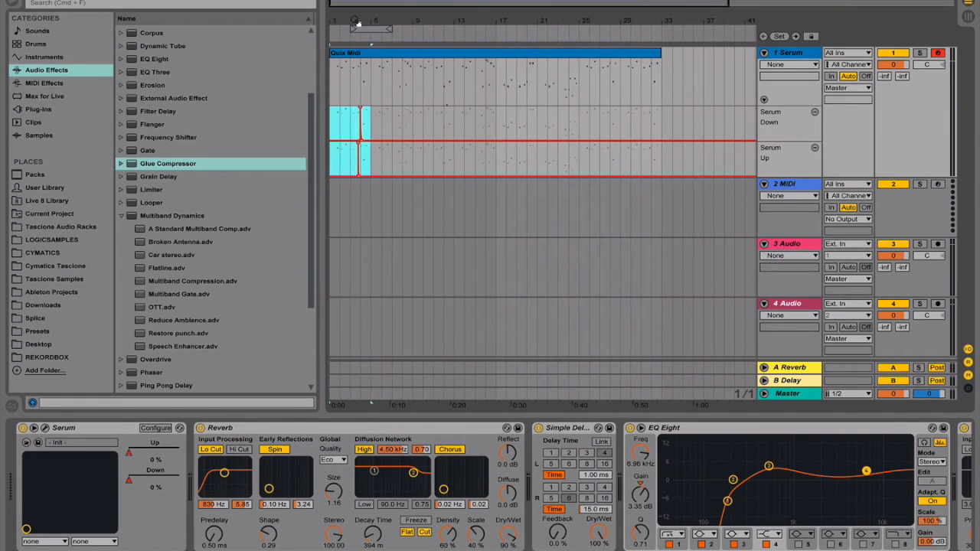
{"action": "key", "text": "super+d"}
{"action": "key", "text": "super+d"}
{"action": "key", "text": "super+d"}
{"action": "key", "text": "super+d"}
{"action": "key", "text": "super+d"}
{"action": "key", "text": "super+d"}
{"action": "key", "text": "super+d"}
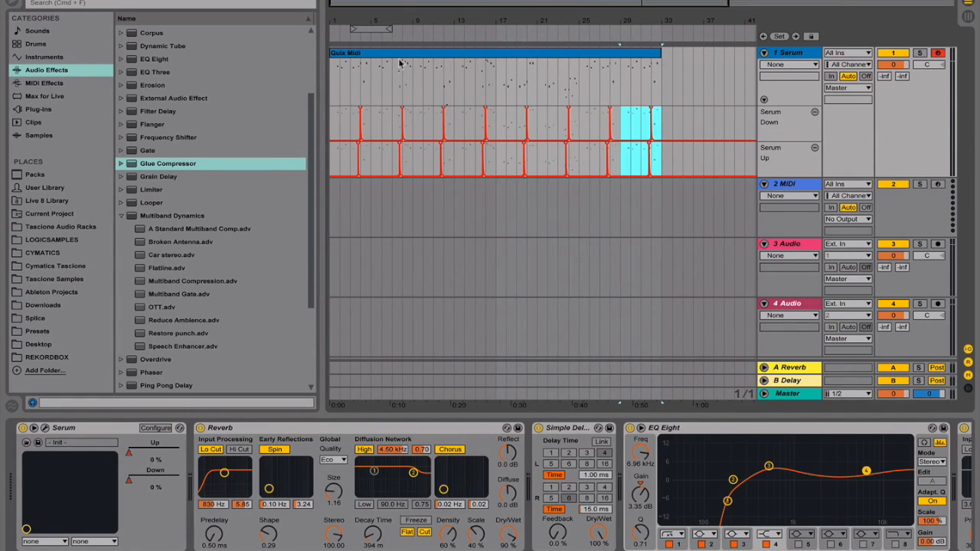
{"action": "left_click_drag", "start_coordinate": [342, 24], "coordinate": [342, 40]}
{"action": "left_click", "coordinate": [789, 54]}
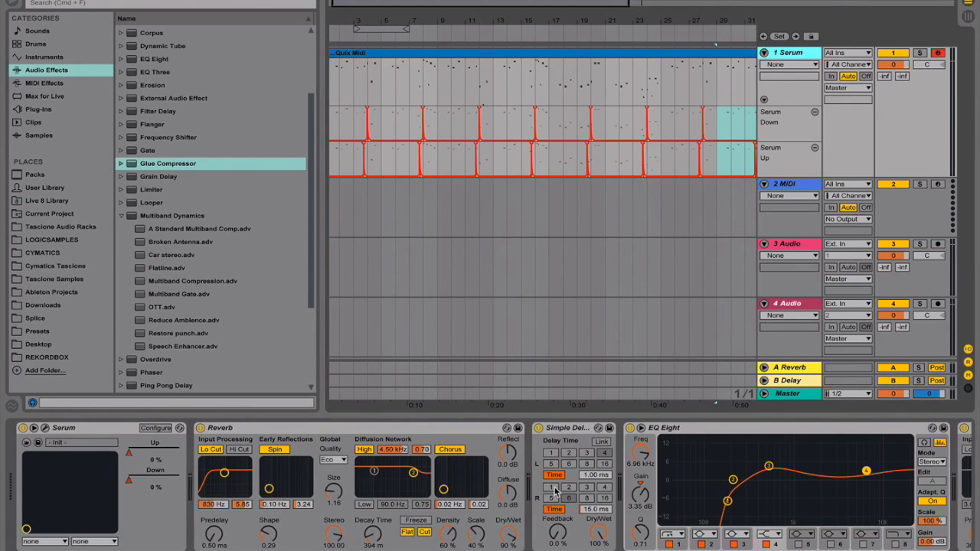
- Bring up Bright Long Verb's Dry/Wet automation and draw half-bar dips to zero at the start of bars 1 and 5
{"action": "scroll", "coordinate": [546, 488], "scroll_direction": "right", "scroll_amount": 10}
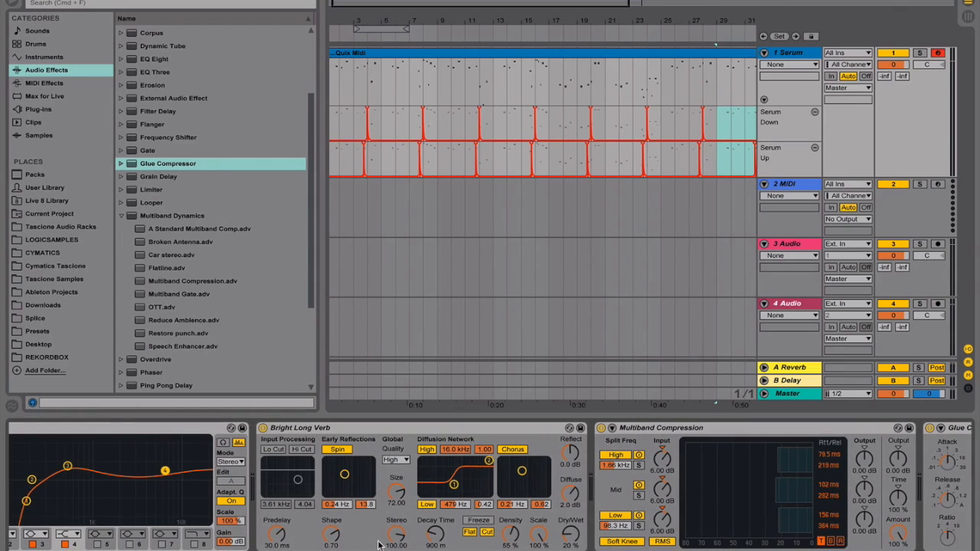
{"action": "left_click", "coordinate": [575, 540]}
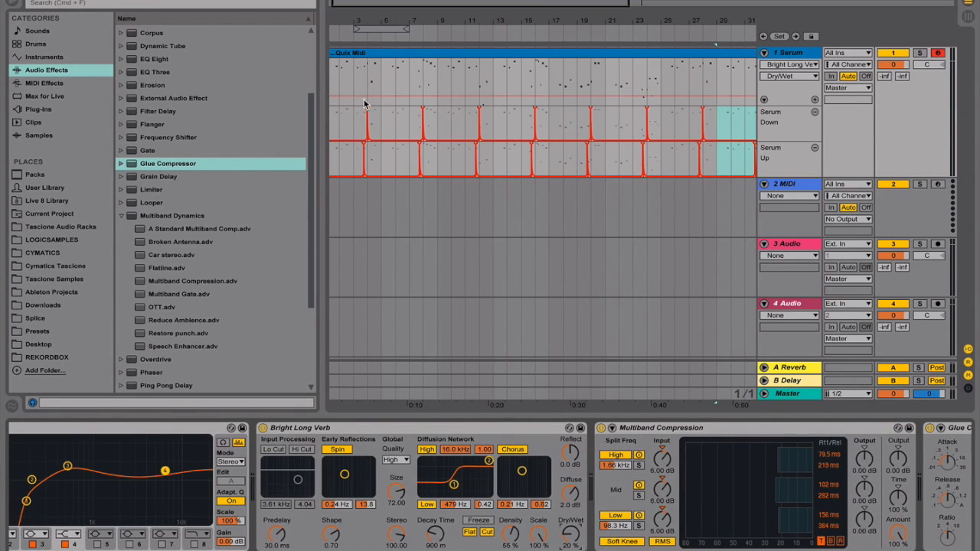
{"action": "left_click_drag", "start_coordinate": [341, 25], "coordinate": [338, 53]}
{"action": "left_click", "coordinate": [337, 97]}
{"action": "key", "text": "b"}
{"action": "left_click_drag", "start_coordinate": [338, 95], "coordinate": [339, 106]}
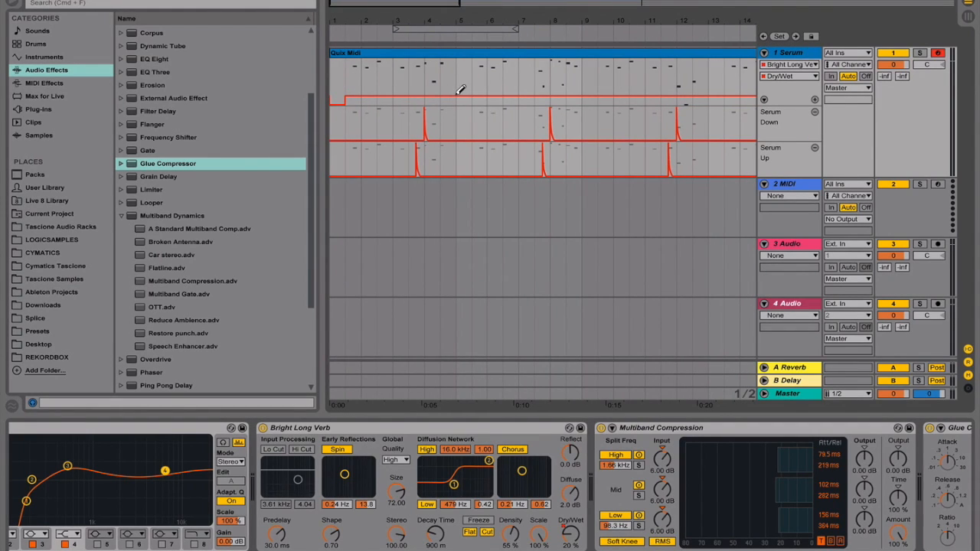
{"action": "left_click_drag", "start_coordinate": [463, 95], "coordinate": [463, 106]}
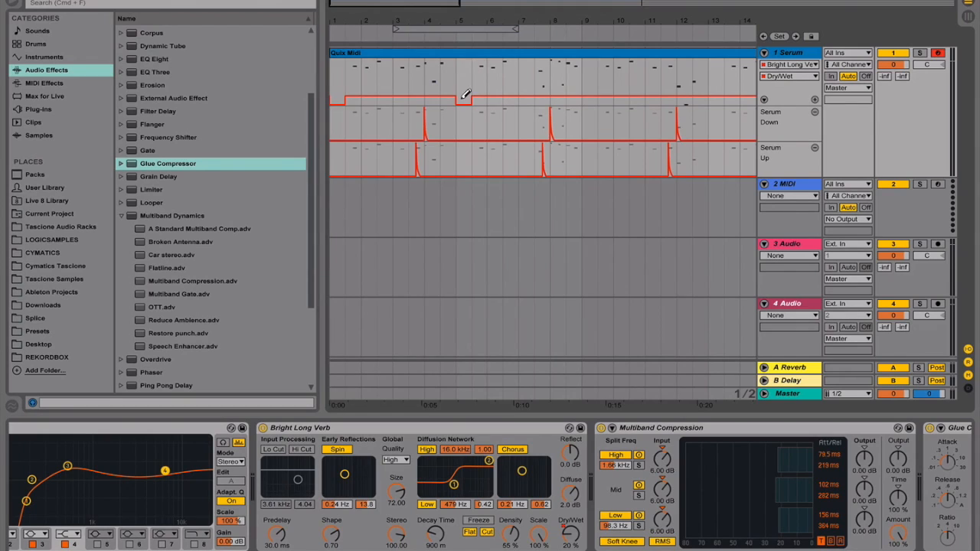
- Draw a Dry/Wet ramp rising from the middle of bar 3 to bar 5, and give the automation its own lane
{"action": "left_click_drag", "start_coordinate": [331, 74], "coordinate": [384, 82]}
{"action": "left_click", "coordinate": [345, 84]}
{"action": "left_click_drag", "start_coordinate": [426, 98], "coordinate": [456, 77]}
{"action": "left_click_drag", "start_coordinate": [334, 80], "coordinate": [410, 79]}
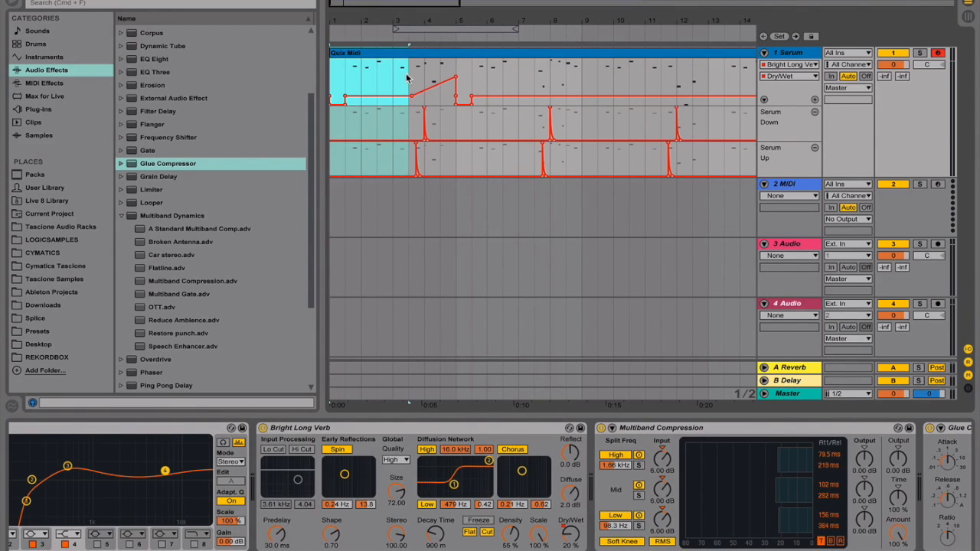
{"action": "left_click", "coordinate": [337, 84]}
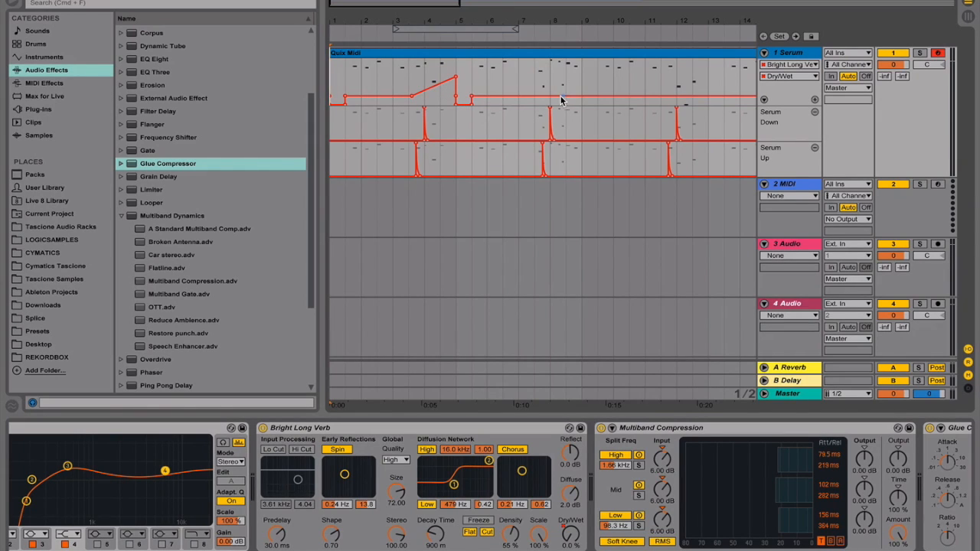
{"action": "left_click", "coordinate": [814, 100]}
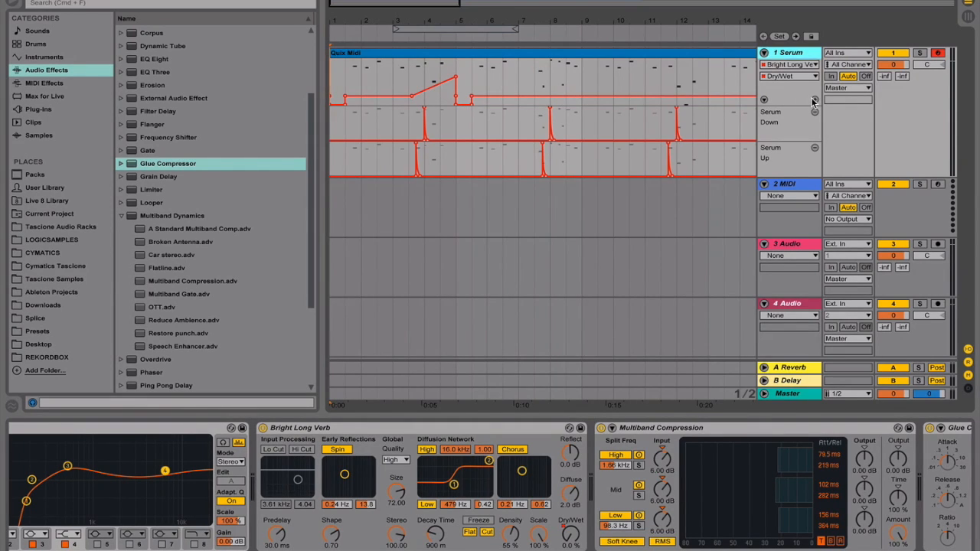
{"action": "left_click", "coordinate": [331, 123]}
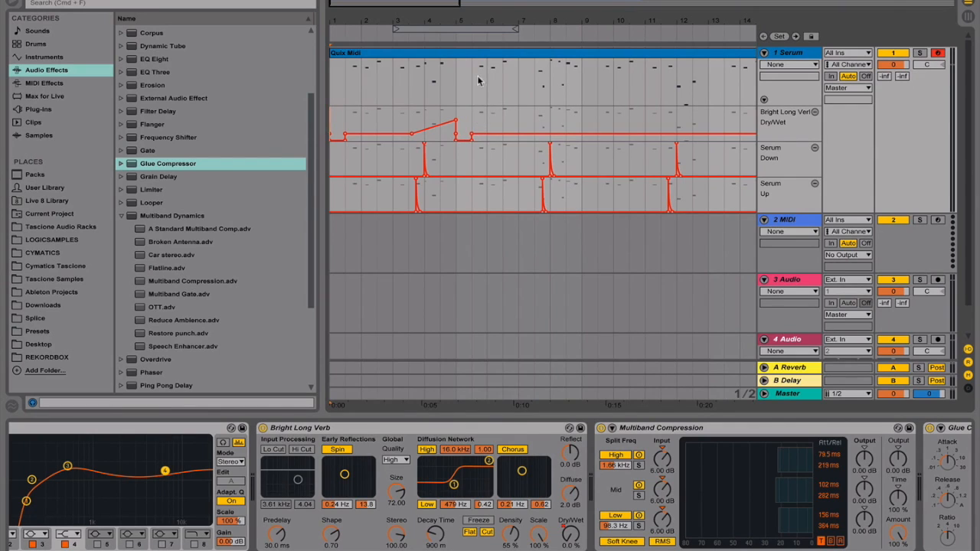
- Lengthen the Dry/Wet dips to about three quarters of a bar and duplicate the first four bars to the clip's end
{"action": "left_click_drag", "start_coordinate": [481, 23], "coordinate": [421, 133]}
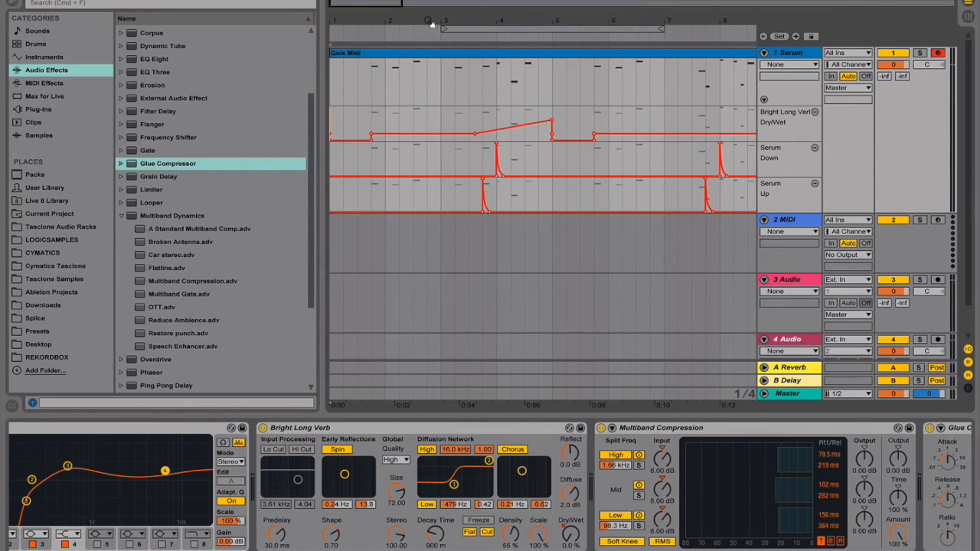
{"action": "left_click_drag", "start_coordinate": [431, 23], "coordinate": [390, 33]}
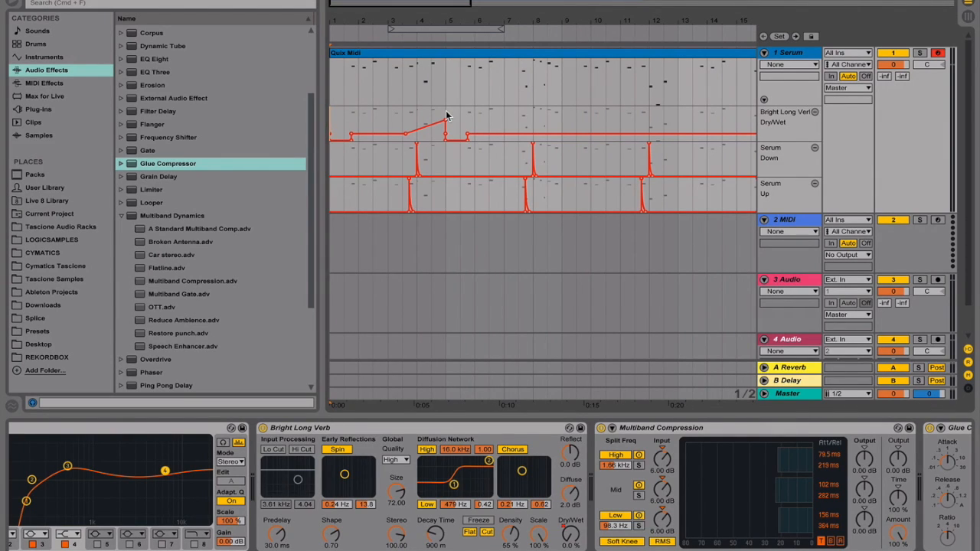
{"action": "left_click_drag", "start_coordinate": [445, 120], "coordinate": [331, 123]}
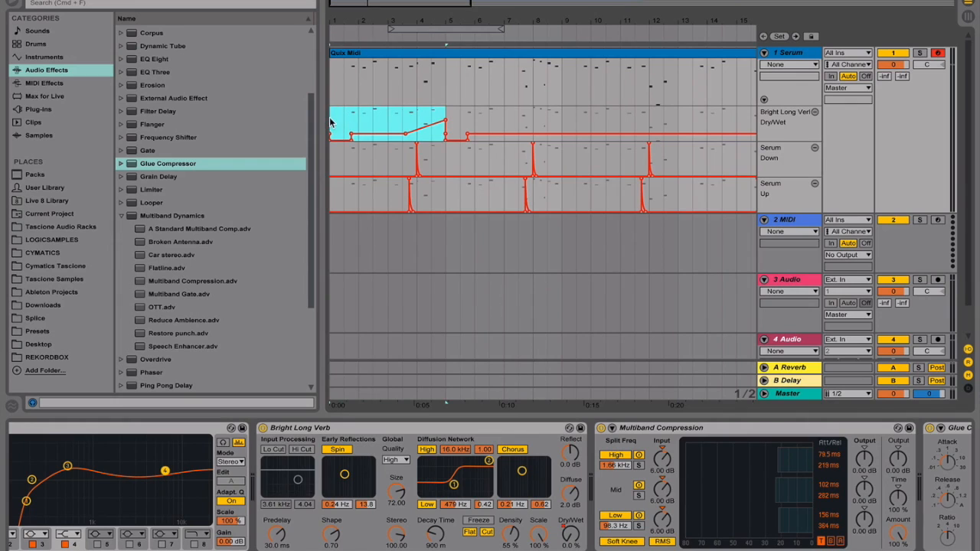
{"action": "key", "text": "ctrl+d"}
{"action": "key", "text": "ctrl+d"}
{"action": "key", "text": "ctrl+d"}
{"action": "key", "text": "ctrl+d"}
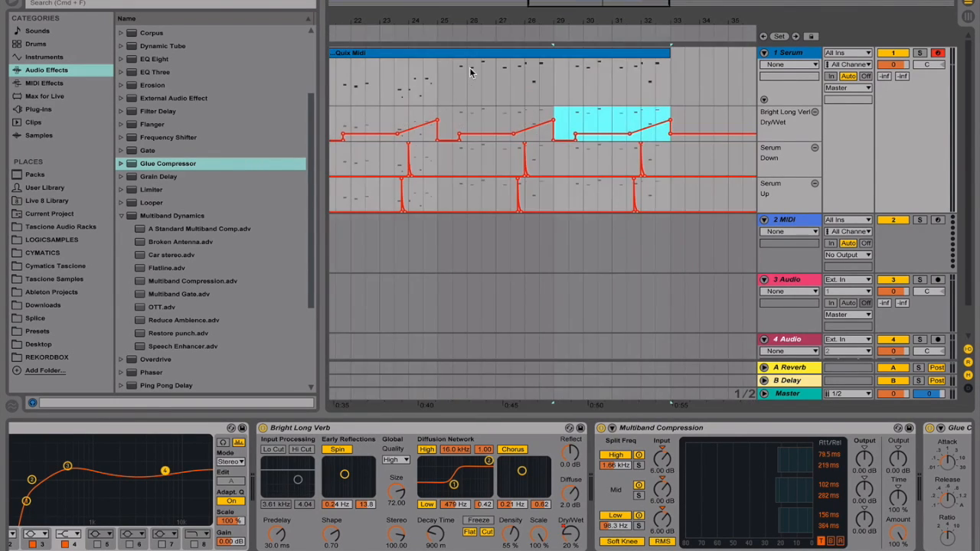
- Audition the reverb automation and raise the peak of the Dry/Wet ramp just before bar 5
{"action": "scroll", "coordinate": [434, 83], "scroll_direction": "left", "scroll_amount": 5}
{"action": "key", "text": "space"}
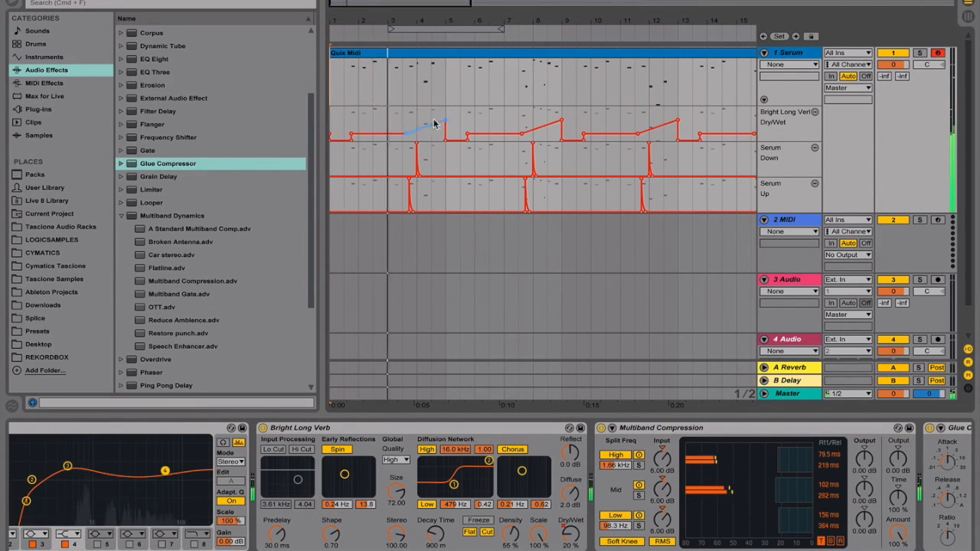
{"action": "mouse_move", "coordinate": [443, 120]}
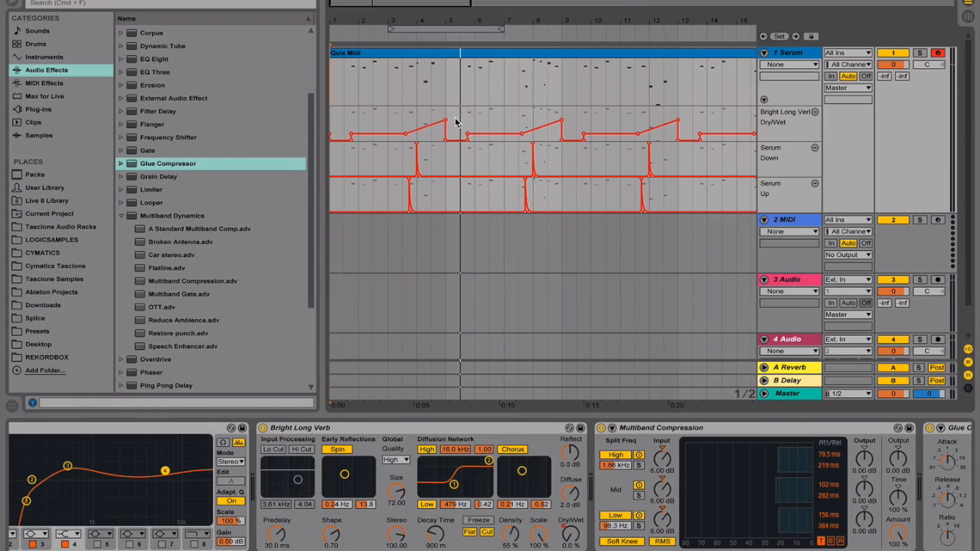
{"action": "left_click_drag", "start_coordinate": [446, 118], "coordinate": [445, 111]}
- Duplicate the first four bars of the Dry/Wet automation with the higher peak over the rest of the clip
{"action": "left_click_drag", "start_coordinate": [340, 114], "coordinate": [449, 116]}
{"action": "key", "text": "super+d"}
{"action": "key", "text": "super+d"}
{"action": "key", "text": "super+d"}
{"action": "key", "text": "super+d"}
{"action": "key", "text": "super+d"}
{"action": "key", "text": "super+d"}
{"action": "key", "text": "super+d"}
{"action": "key", "text": "super+d"}
{"action": "scroll", "coordinate": [457, 120], "scroll_direction": "left", "scroll_amount": 15}
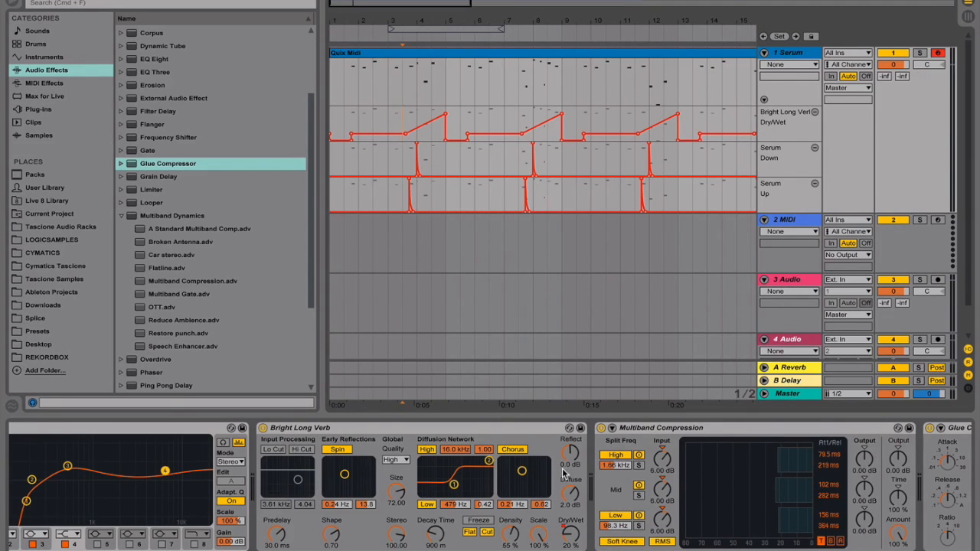
- Put Bright Long Verb's Decay Time automation in its own lane and raise it to about 2.6 s across bar 4
{"action": "scroll", "coordinate": [564, 473], "scroll_direction": "right", "scroll_amount": 3}
{"action": "scroll", "coordinate": [568, 471], "scroll_direction": "left", "scroll_amount": 5}
{"action": "left_click", "coordinate": [535, 542]}
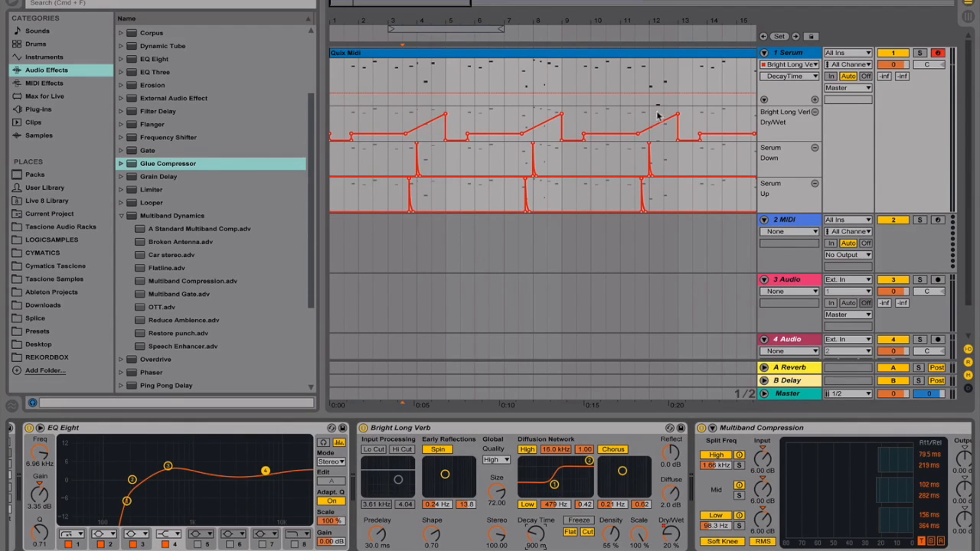
{"action": "left_click", "coordinate": [817, 102]}
{"action": "left_click_drag", "start_coordinate": [421, 132], "coordinate": [425, 120]}
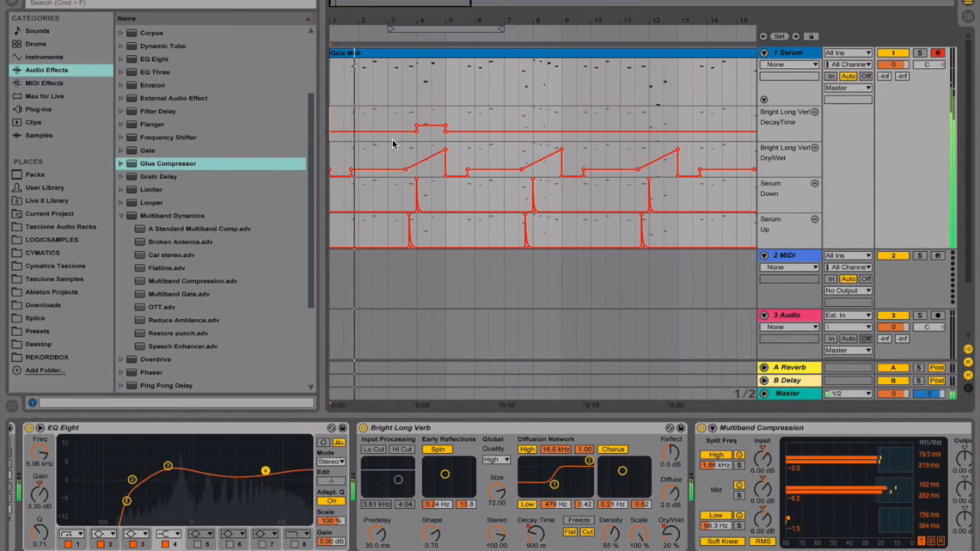
- Turn the raised Decay Time section in bar 4 into a rising ramp by lowering its start and lifting its end
{"action": "mouse_move", "coordinate": [416, 133]}
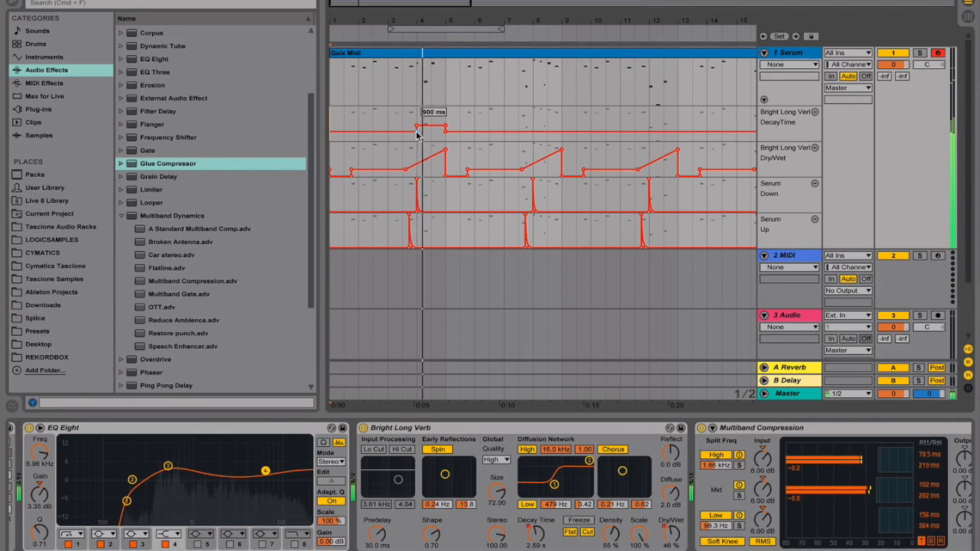
{"action": "left_click_drag", "start_coordinate": [416, 133], "coordinate": [416, 122]}
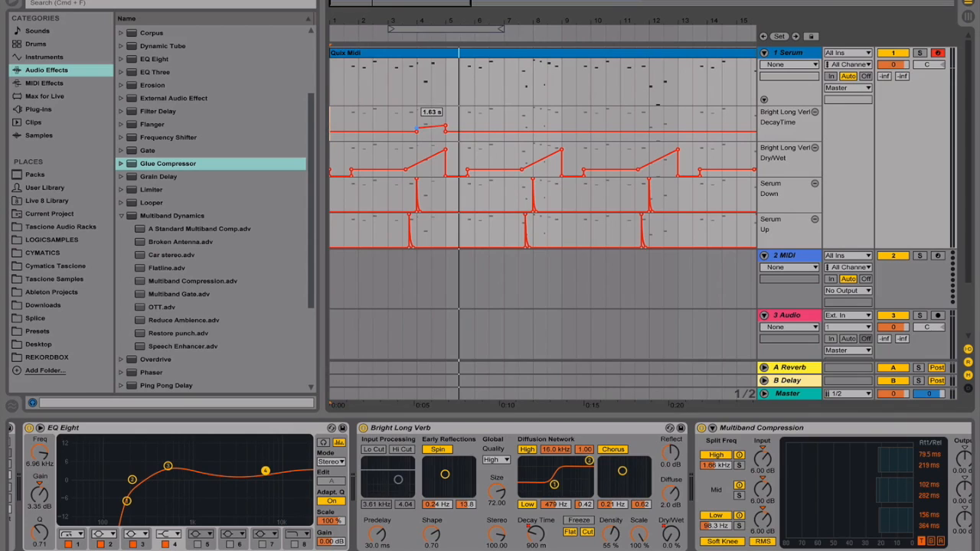
{"action": "left_click_drag", "start_coordinate": [445, 125], "coordinate": [446, 123]}
- Duplicate the first four bars of the Decay Time automation seven times to the clip's end
{"action": "left_click_drag", "start_coordinate": [449, 122], "coordinate": [330, 125]}
{"action": "key", "text": "ctrl+d"}
{"action": "key", "text": "ctrl+d"}
{"action": "left_click_drag", "start_coordinate": [476, 23], "coordinate": [368, 22]}
{"action": "key", "text": "super+d"}
{"action": "key", "text": "super+d"}
{"action": "key", "text": "super+d"}
{"action": "key", "text": "super+d"}
{"action": "key", "text": "super+d"}
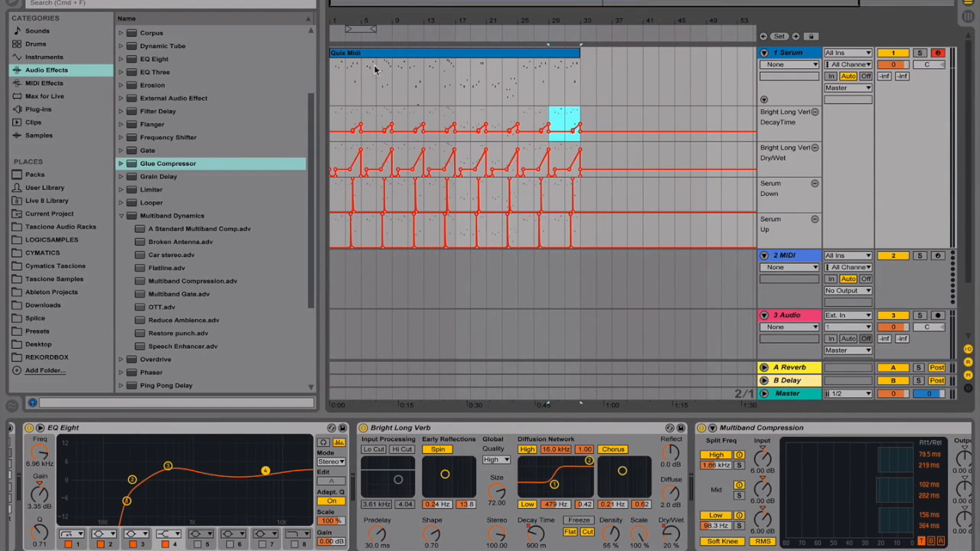
- Look over the device chain from Serum to Glue Compressor and audition the lead from bar 1
{"action": "left_click", "coordinate": [336, 95]}
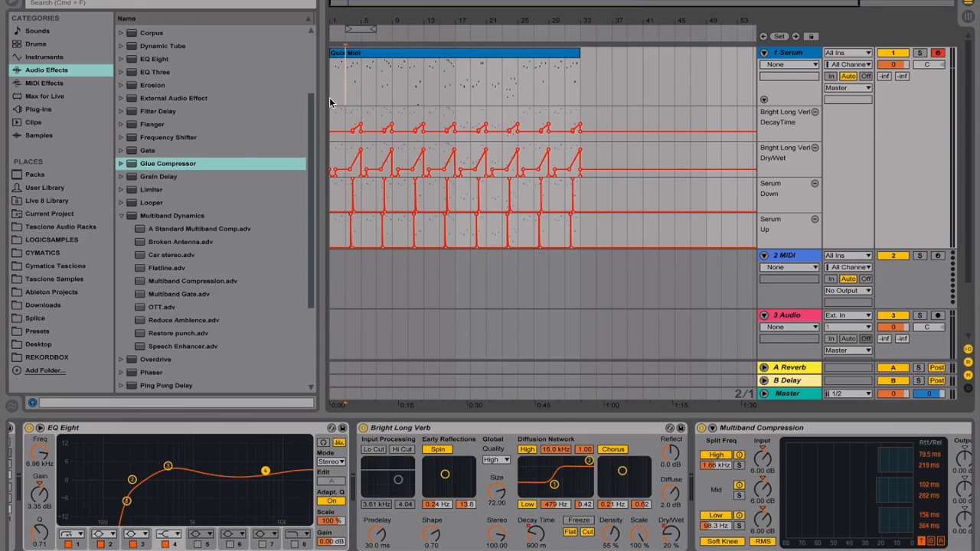
{"action": "left_click_drag", "start_coordinate": [342, 25], "coordinate": [348, 130]}
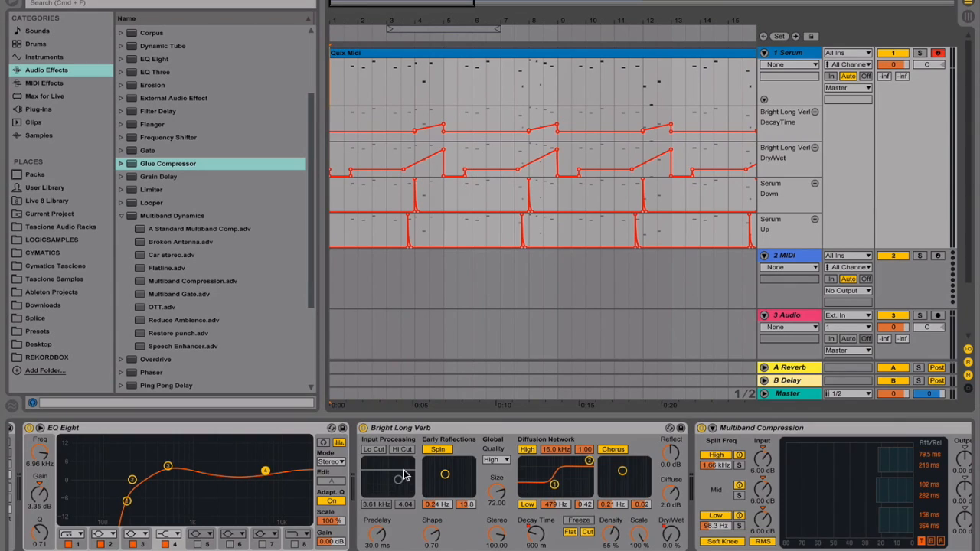
{"action": "scroll", "coordinate": [291, 437], "scroll_direction": "left", "scroll_amount": 10}
{"action": "scroll", "coordinate": [410, 456], "scroll_direction": "right", "scroll_amount": 10}
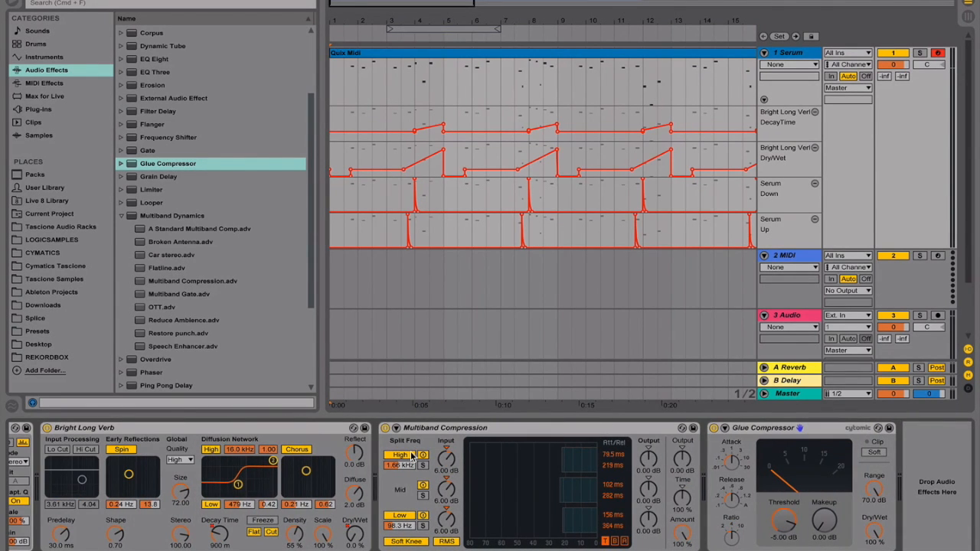
{"action": "scroll", "coordinate": [411, 459], "scroll_direction": "left", "scroll_amount": 10}
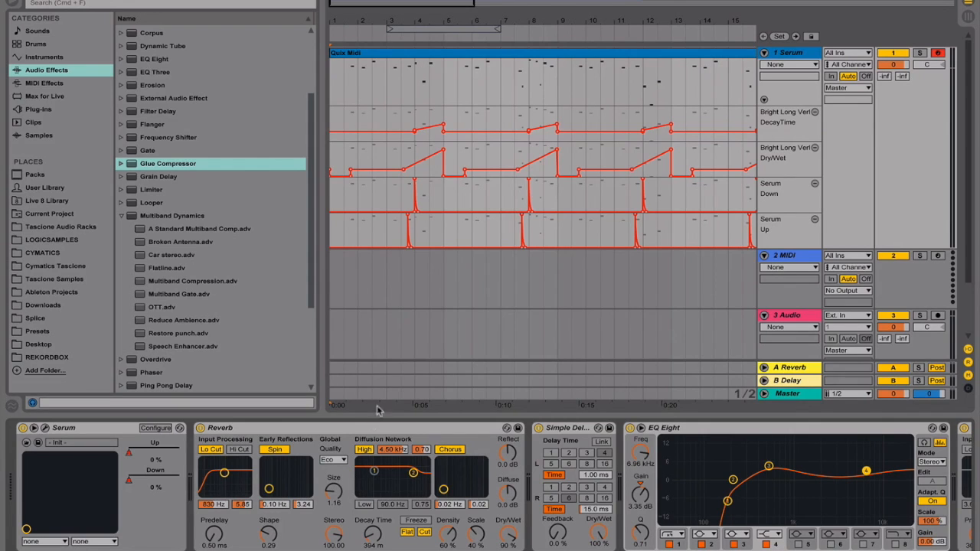
{"action": "scroll", "coordinate": [341, 428], "scroll_direction": "right", "scroll_amount": 15}
{"action": "scroll", "coordinate": [351, 433], "scroll_direction": "left", "scroll_amount": 15}
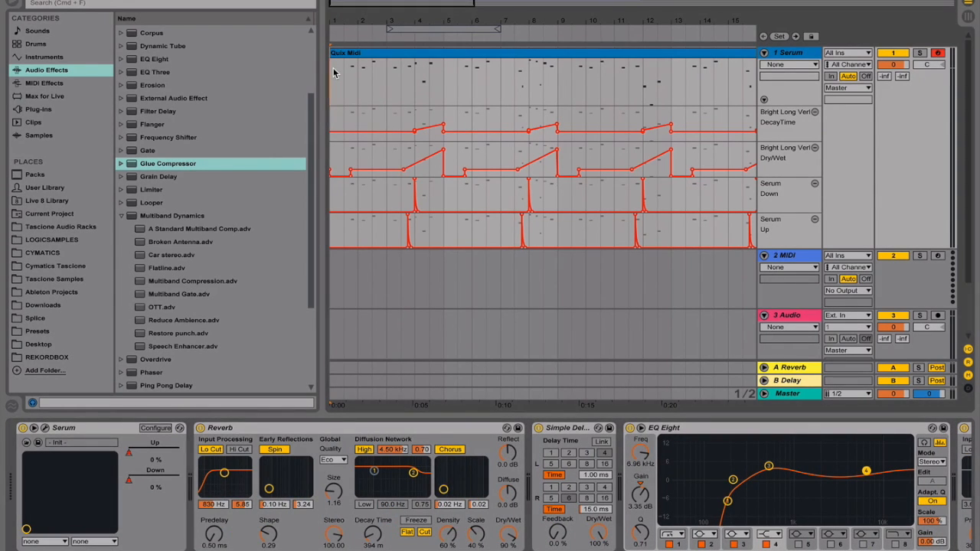
{"action": "key", "text": "space"}
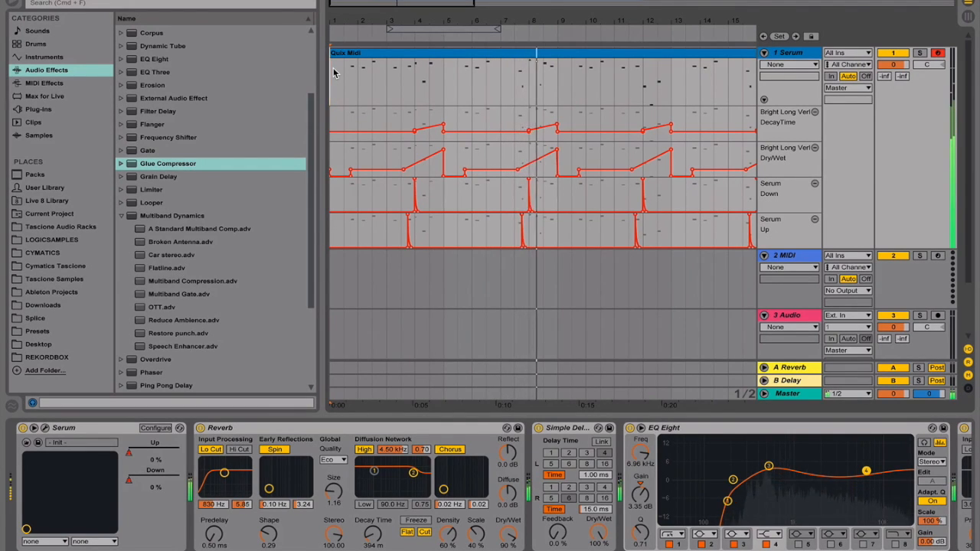
{"action": "key", "text": "space"}
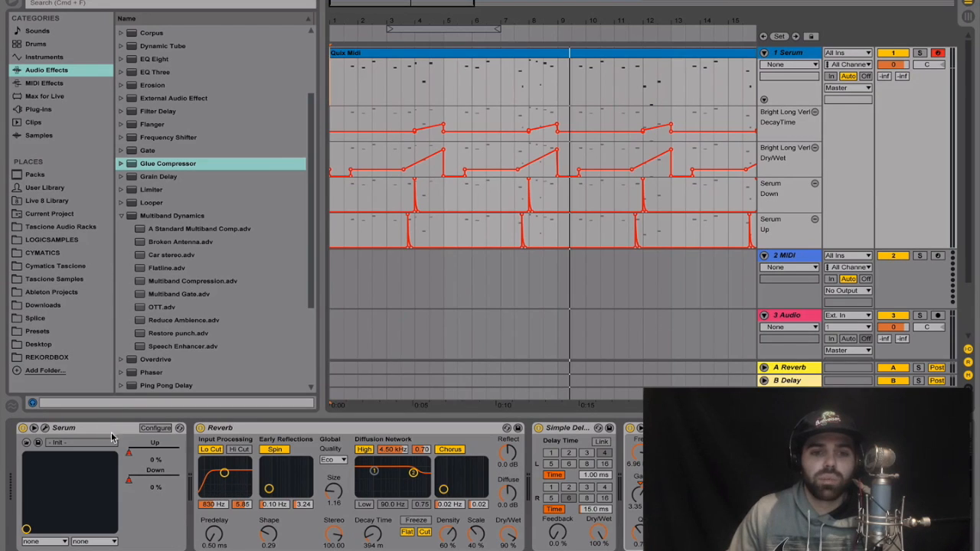
{"action": "scroll", "coordinate": [250, 430], "scroll_direction": "right", "scroll_amount": 5}
{"action": "scroll", "coordinate": [251, 432], "scroll_direction": "right", "scroll_amount": 3}
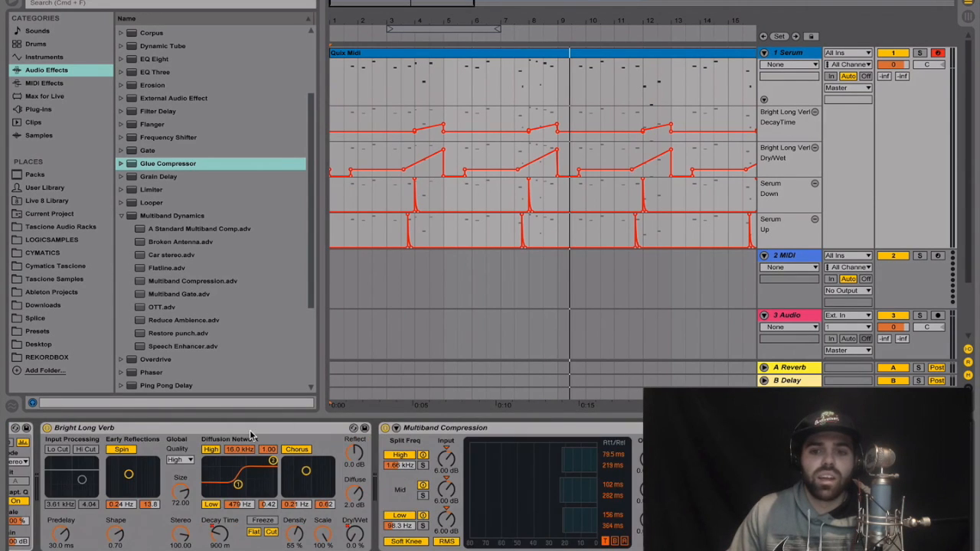
{"action": "scroll", "coordinate": [257, 434], "scroll_direction": "left", "scroll_amount": 8}
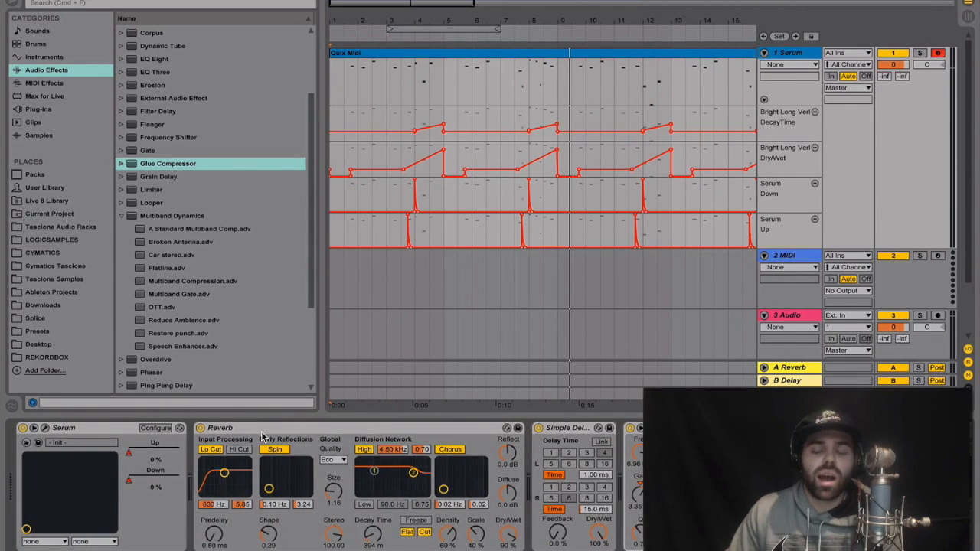